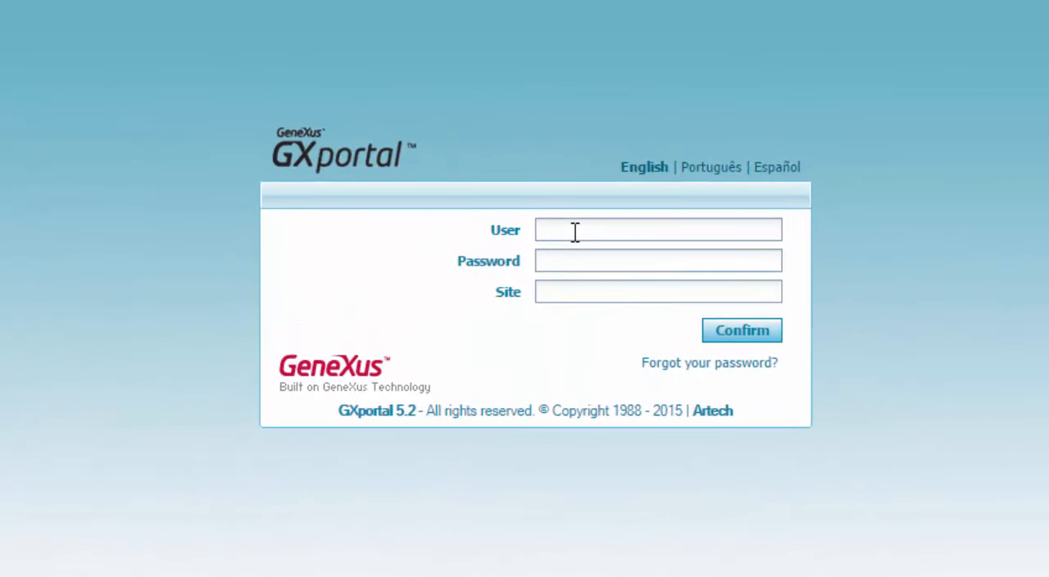
Log in to the site mysite by entering the user name and the account password.
{"action": "left_click", "coordinate": [575, 232]}
{"action": "type", "text": "cshuster"}
{"action": "key", "text": "Tab"}
{"action": "type", "text": "••••••"}
{"action": "key", "text": "Tab"}
{"action": "type", "text": "mysite"}
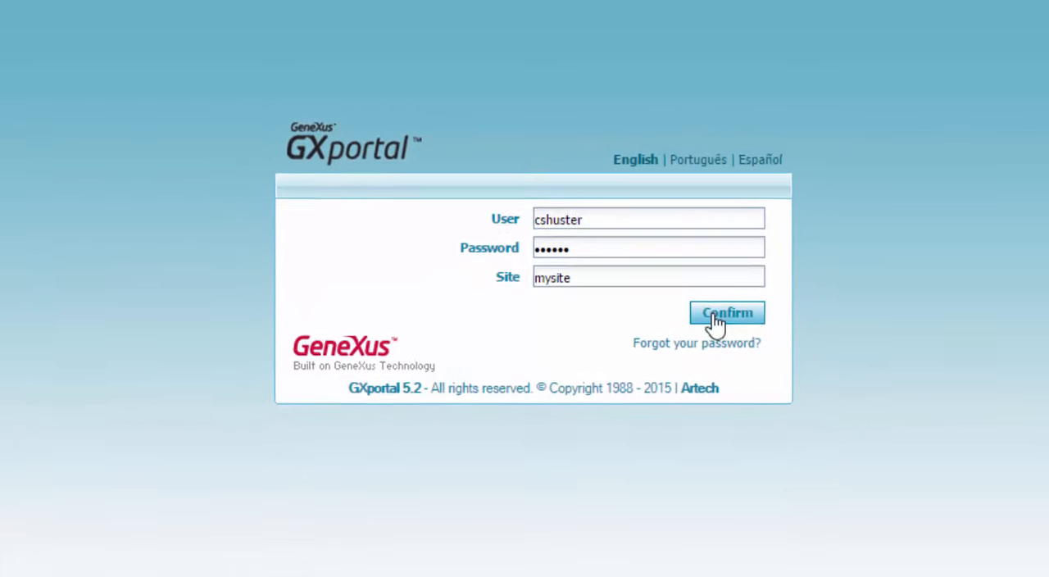
{"action": "left_click", "coordinate": [729, 336]}
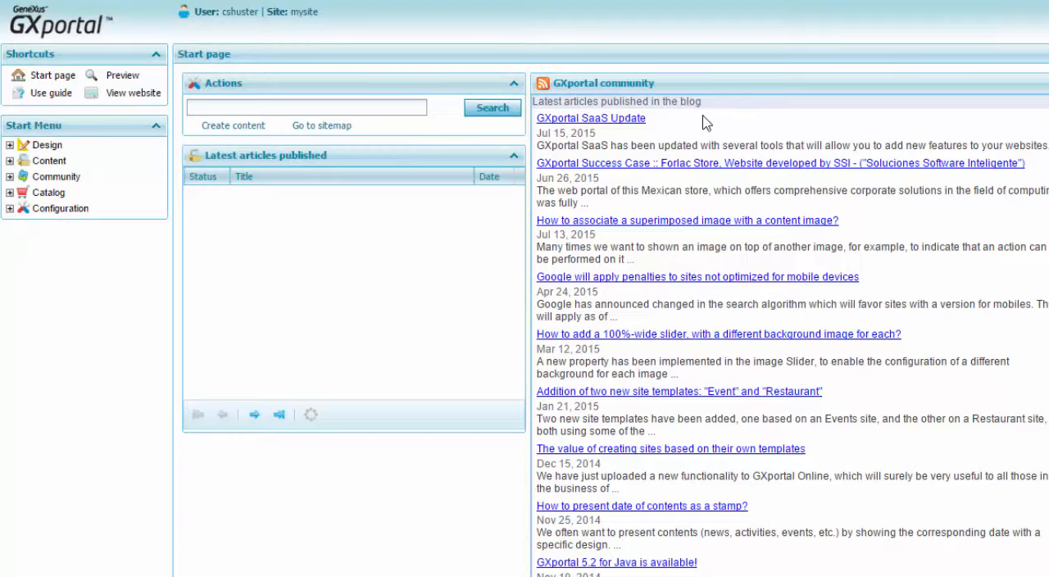
Examine the options available under the Design, Content, Community, Catalog and Configuration sections of the start menu.
{"action": "left_click", "coordinate": [9, 145]}
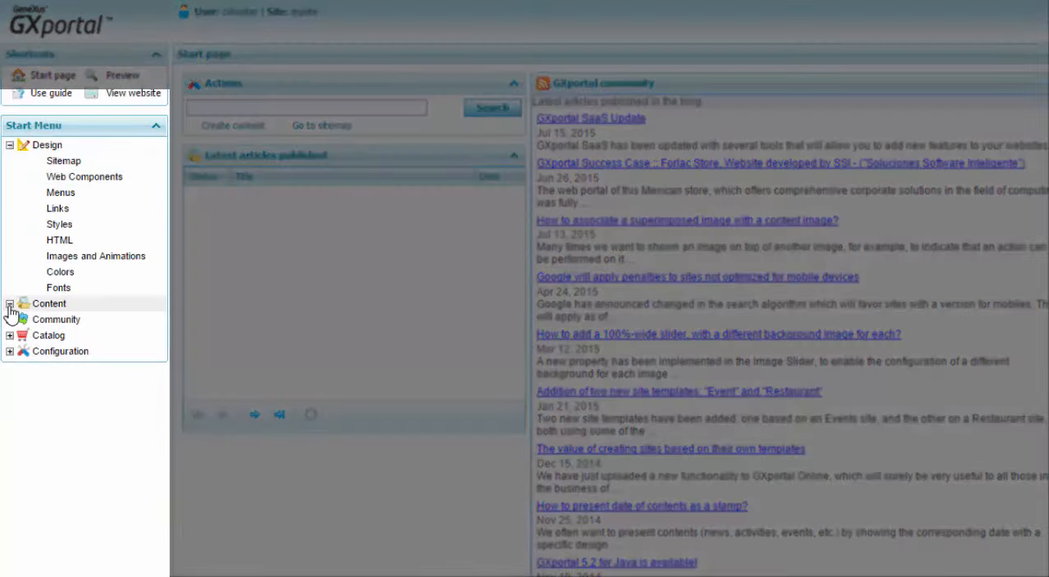
{"action": "left_click", "coordinate": [9, 303]}
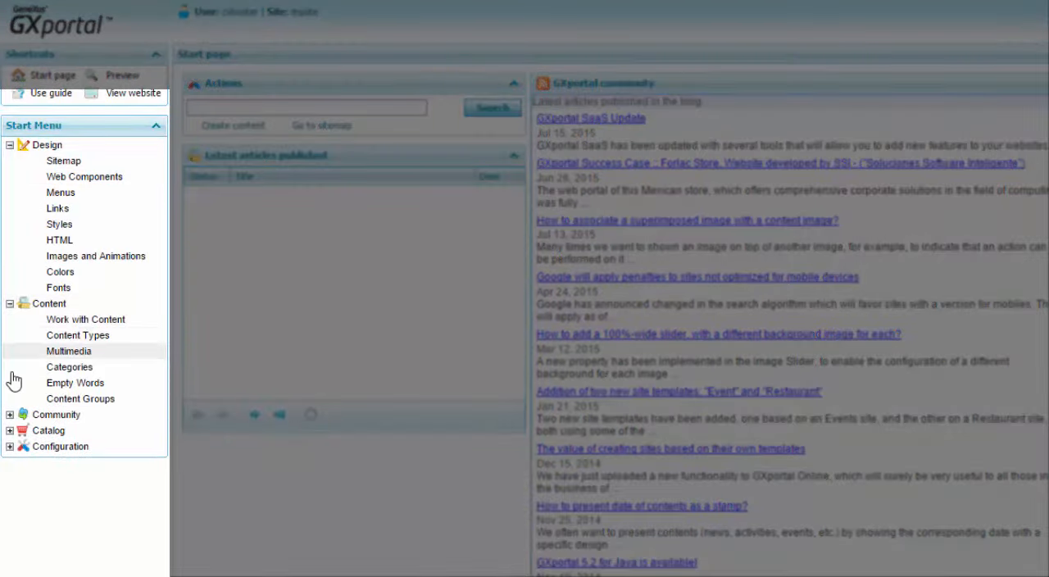
{"action": "left_click", "coordinate": [9, 414]}
{"action": "left_click", "coordinate": [9, 526]}
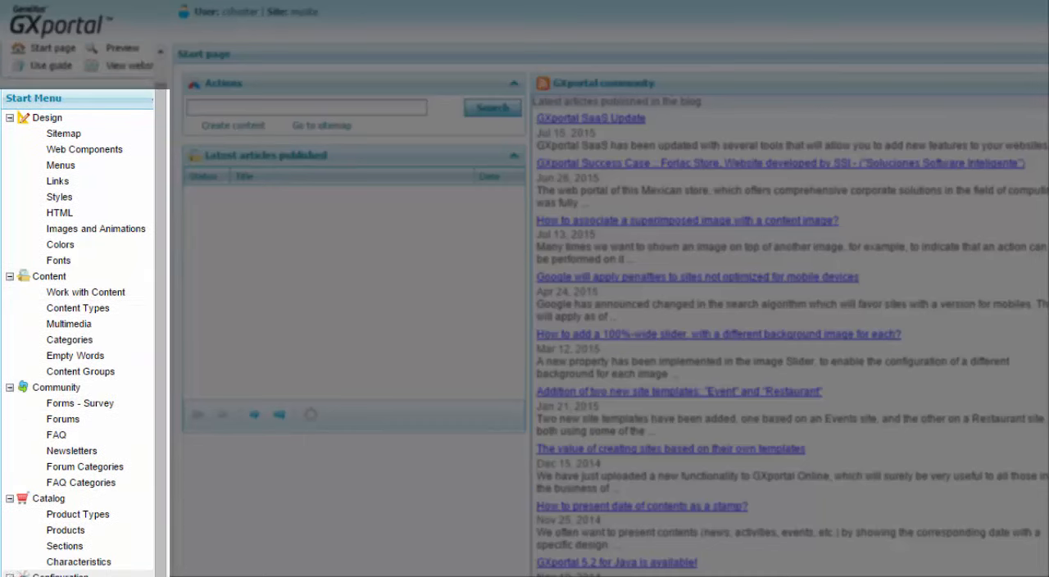
{"action": "left_click", "coordinate": [9, 576]}
{"action": "left_click_drag", "start_coordinate": [162, 486], "coordinate": [157, 545]}
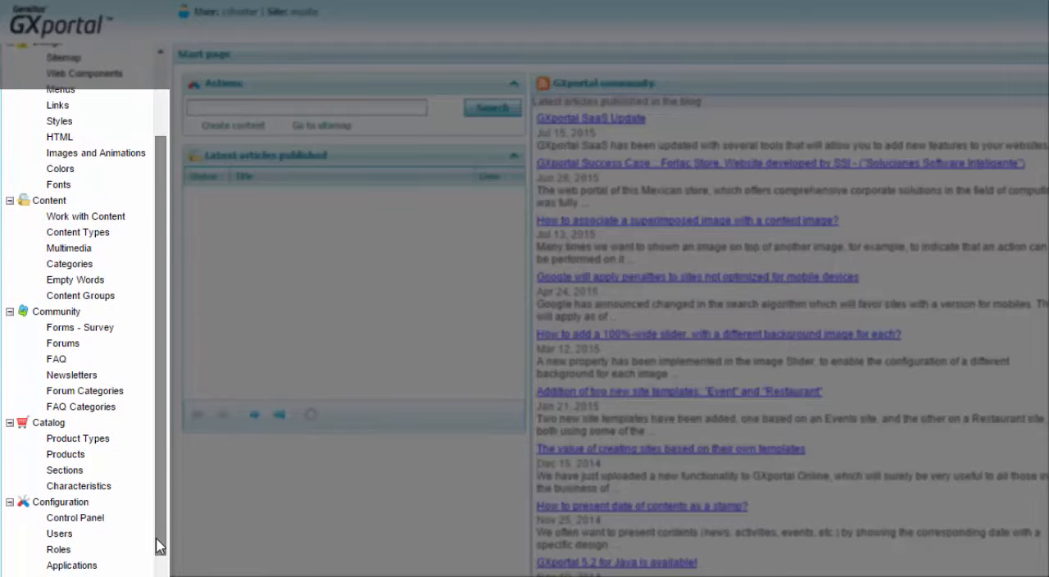
{"action": "left_click", "coordinate": [10, 499]}
{"action": "left_click", "coordinate": [9, 498]}
{"action": "left_click", "coordinate": [9, 413]}
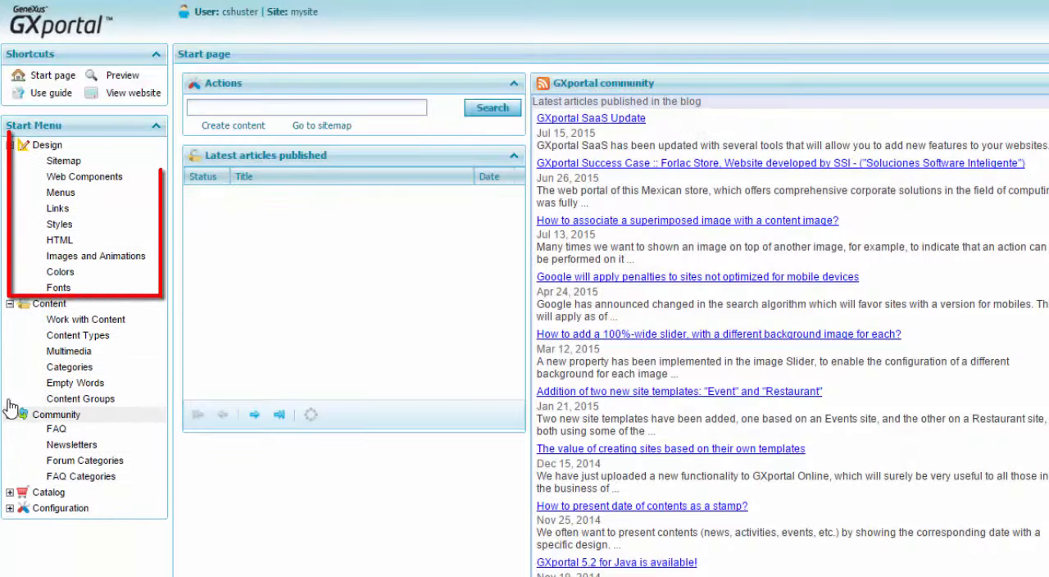
{"action": "left_click", "coordinate": [9, 303]}
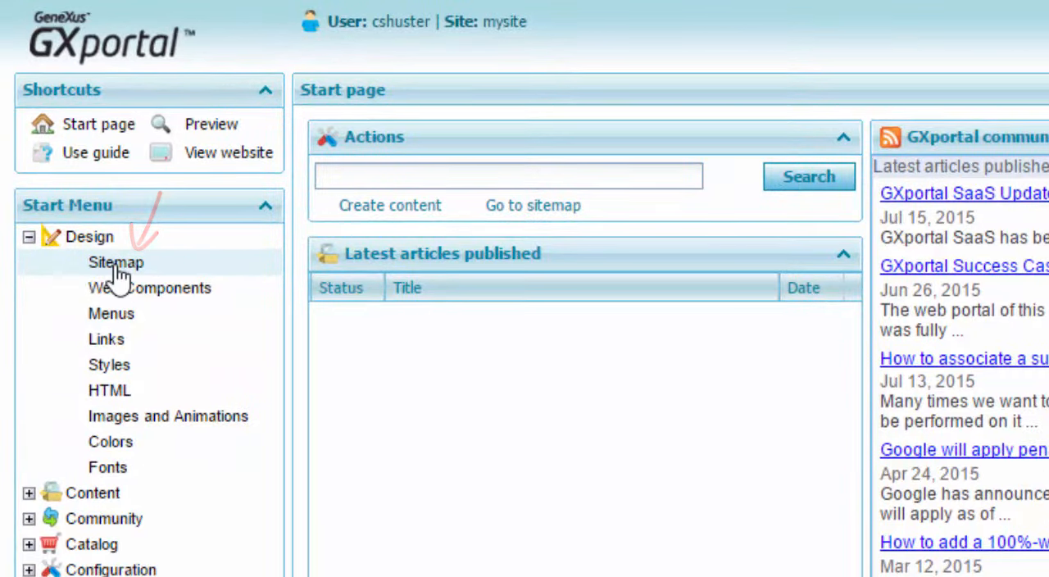
Start a new empty page in the sitemap's Main channel using the "Header, footer and columns" layout.
{"action": "left_click", "coordinate": [117, 264]}
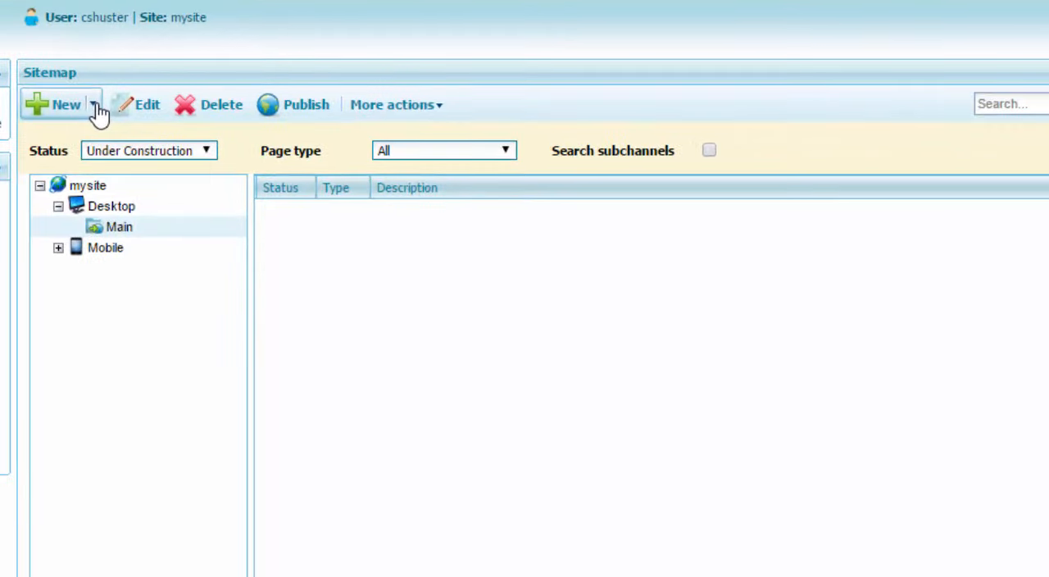
{"action": "left_click", "coordinate": [95, 107]}
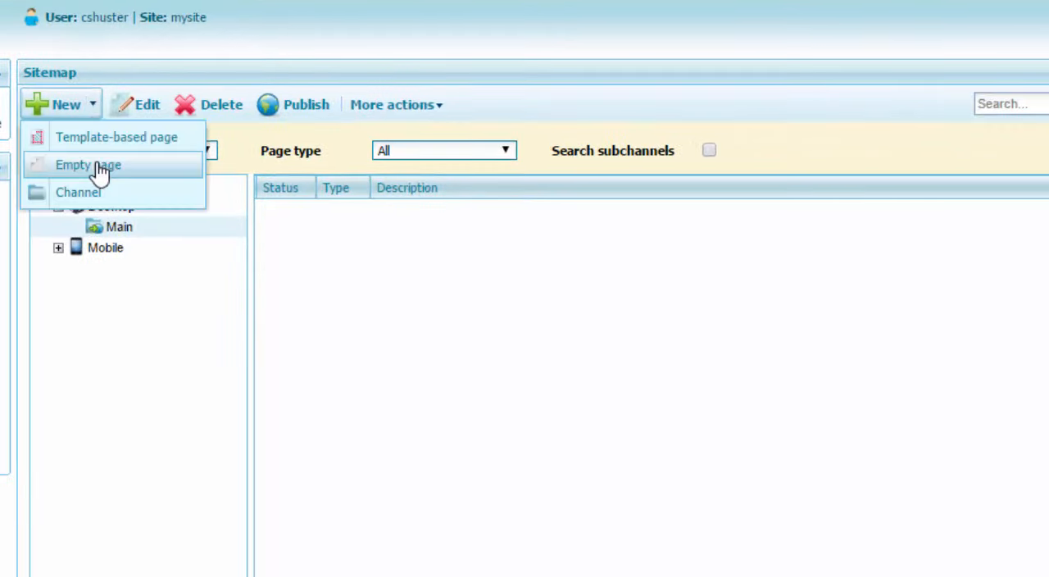
{"action": "left_click", "coordinate": [97, 166]}
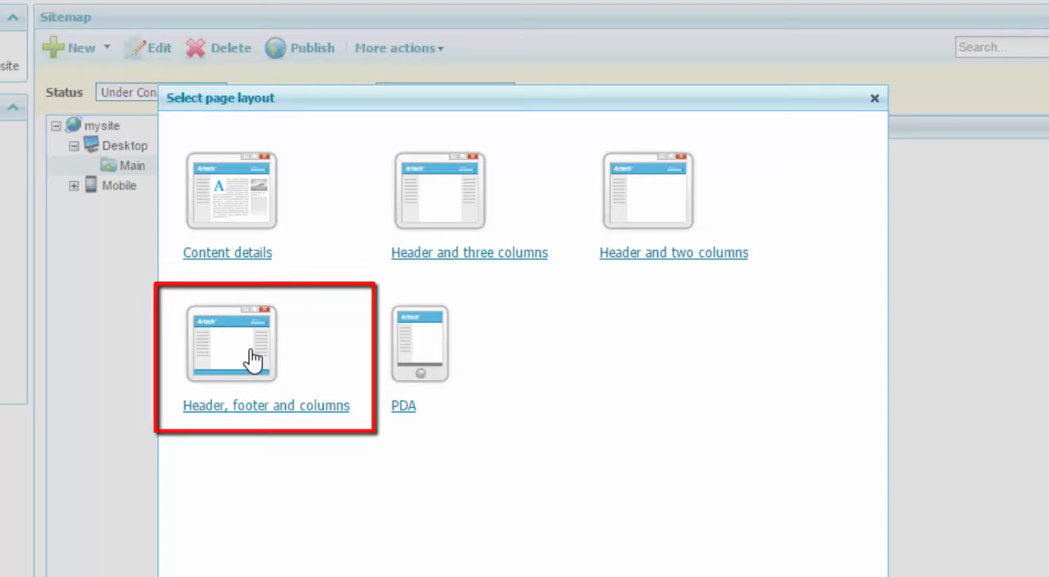
{"action": "left_click", "coordinate": [251, 358]}
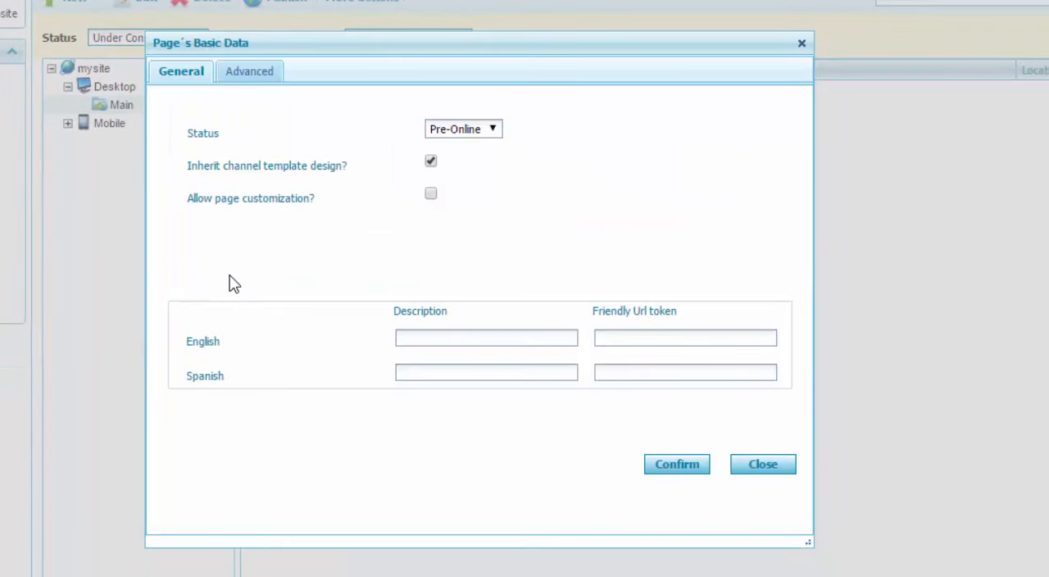
Describe the page as Template in English and Plantilla in Spanish, turn off inheriting the channel template design, and save it.
{"action": "left_click", "coordinate": [410, 338]}
{"action": "type", "text": "Template"}
{"action": "key", "text": "Tab"}
{"action": "key", "text": "Tab"}
{"action": "type", "text": "Plantilla"}
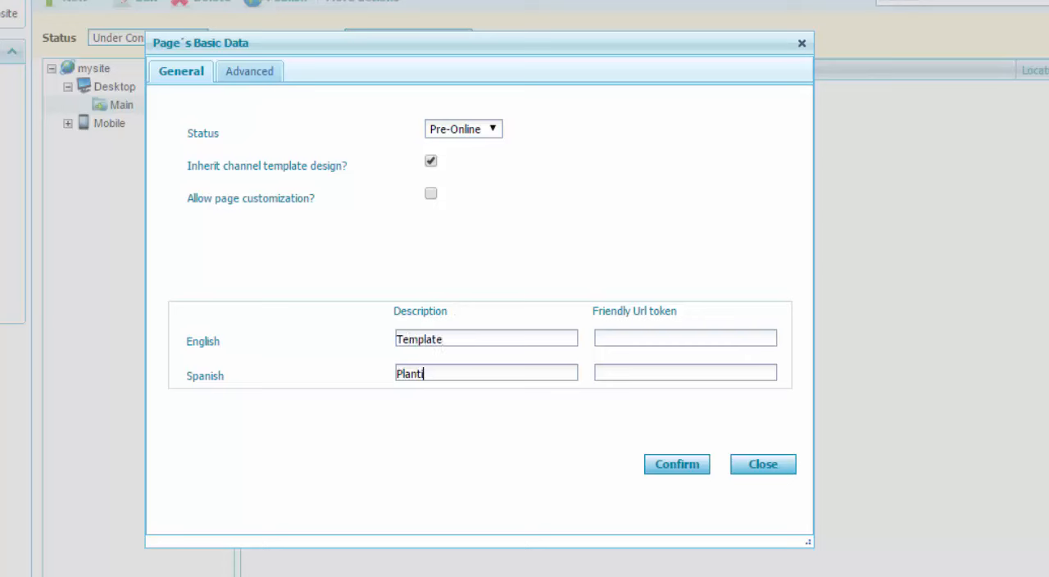
{"action": "left_click", "coordinate": [432, 162]}
{"action": "left_click", "coordinate": [675, 467]}
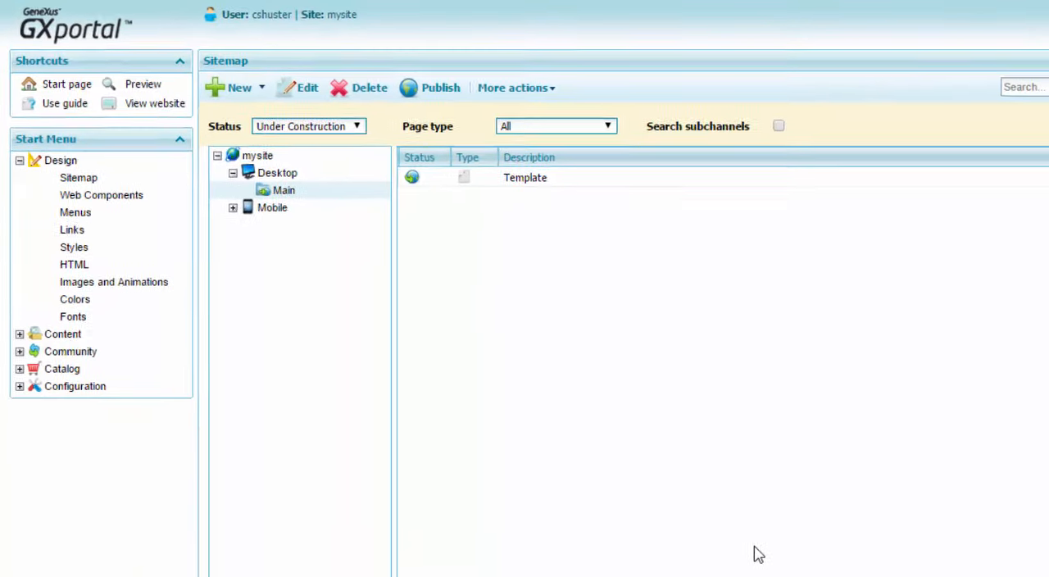
Set the Template page as a template page and open its design.
{"action": "left_click", "coordinate": [627, 100]}
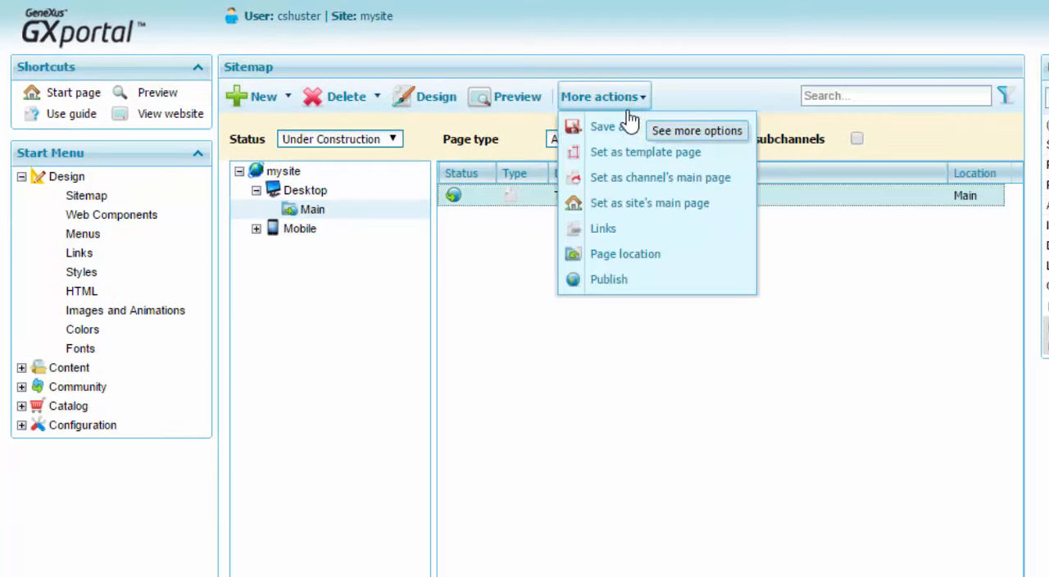
{"action": "left_click", "coordinate": [627, 152]}
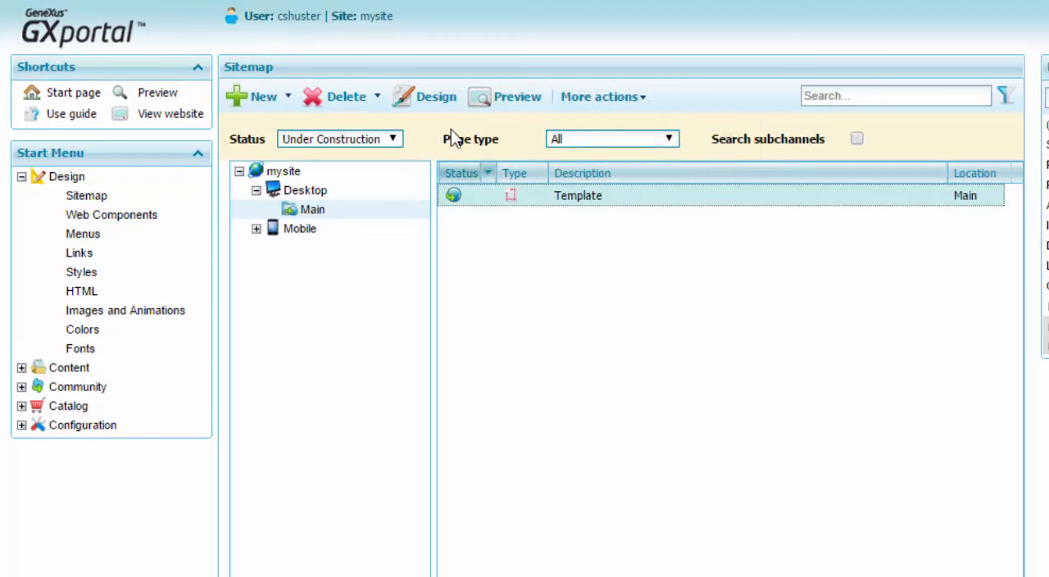
{"action": "left_click", "coordinate": [448, 102]}
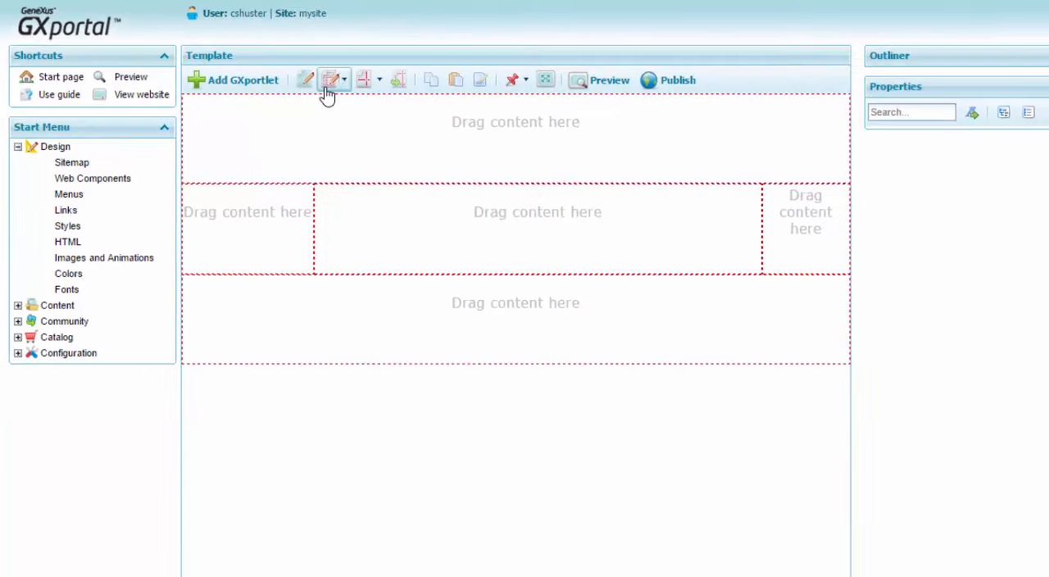
Change the page layout to Header 2, Header 4, Column 3 and Footer 2 by removing Header 3, Column 1 and Column 5.
{"action": "left_click", "coordinate": [331, 93]}
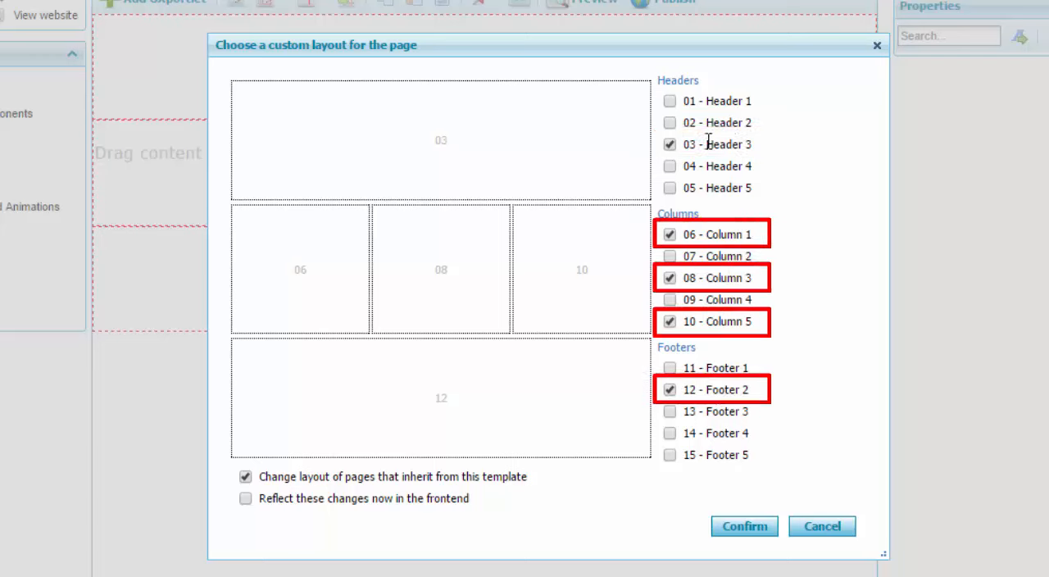
{"action": "left_click", "coordinate": [670, 123]}
{"action": "left_click", "coordinate": [670, 145]}
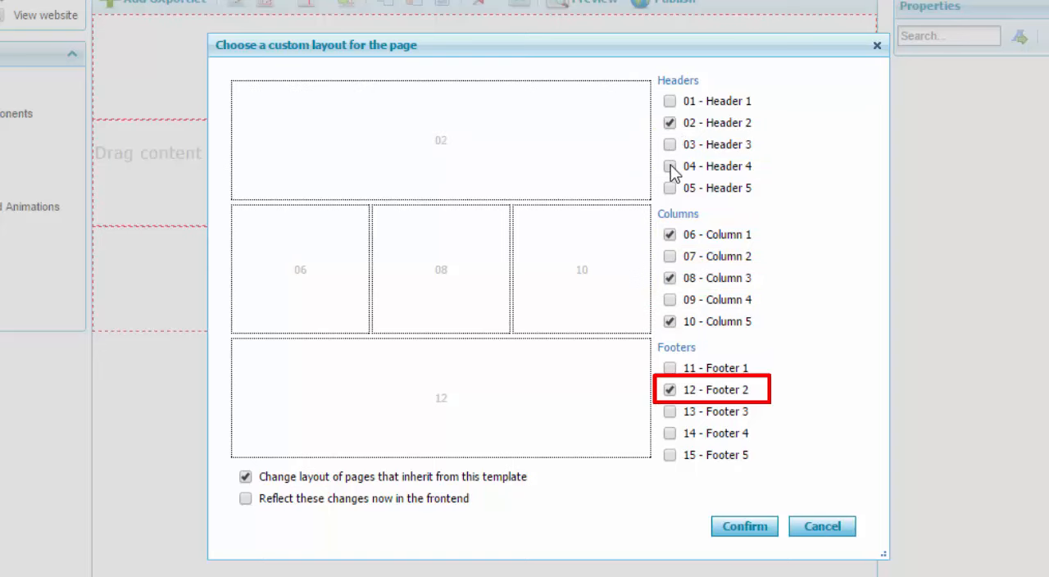
{"action": "left_click", "coordinate": [670, 166]}
{"action": "left_click", "coordinate": [670, 234]}
{"action": "left_click", "coordinate": [669, 322]}
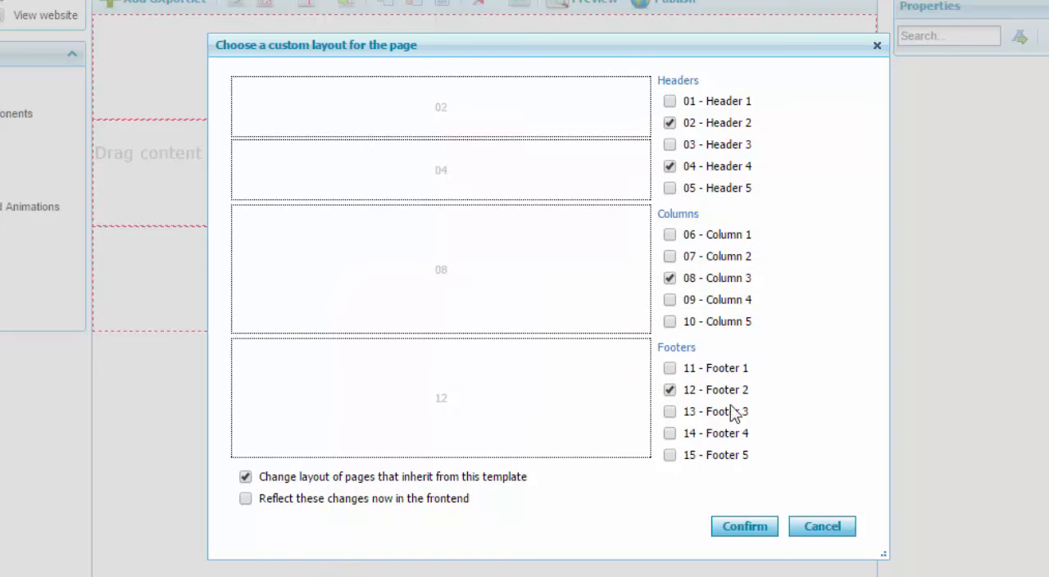
{"action": "left_click", "coordinate": [745, 527]}
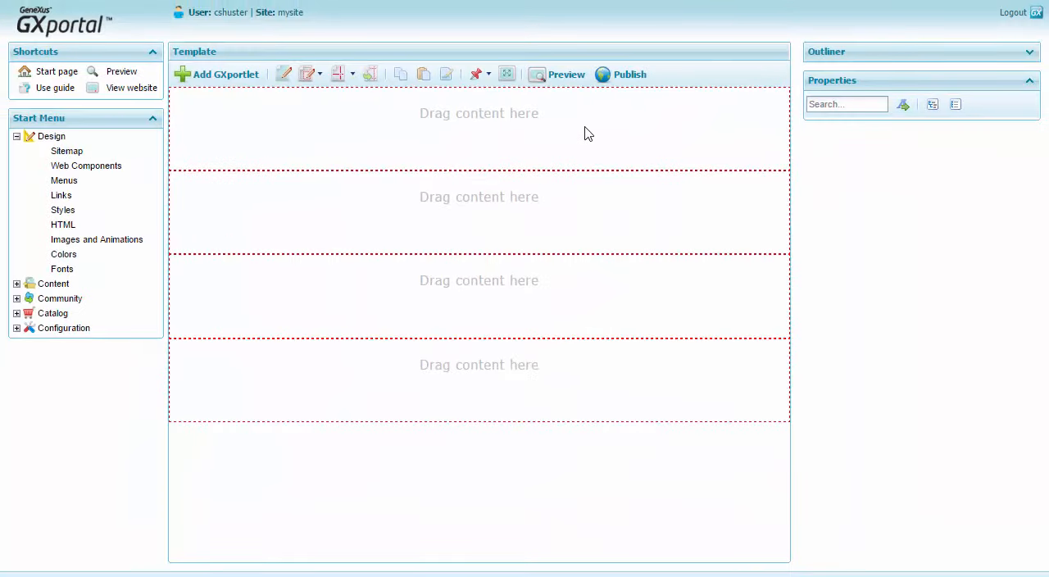
Start a new background color for the topmost header region with the hex value #3A3A3A.
{"action": "left_click", "coordinate": [587, 134]}
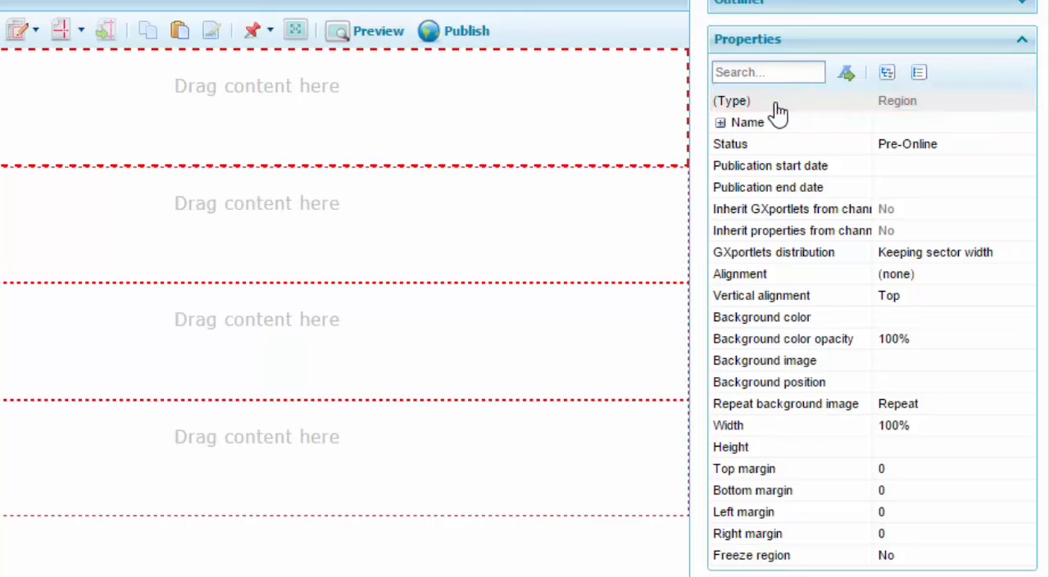
{"action": "left_click", "coordinate": [927, 317]}
{"action": "left_click", "coordinate": [1024, 315]}
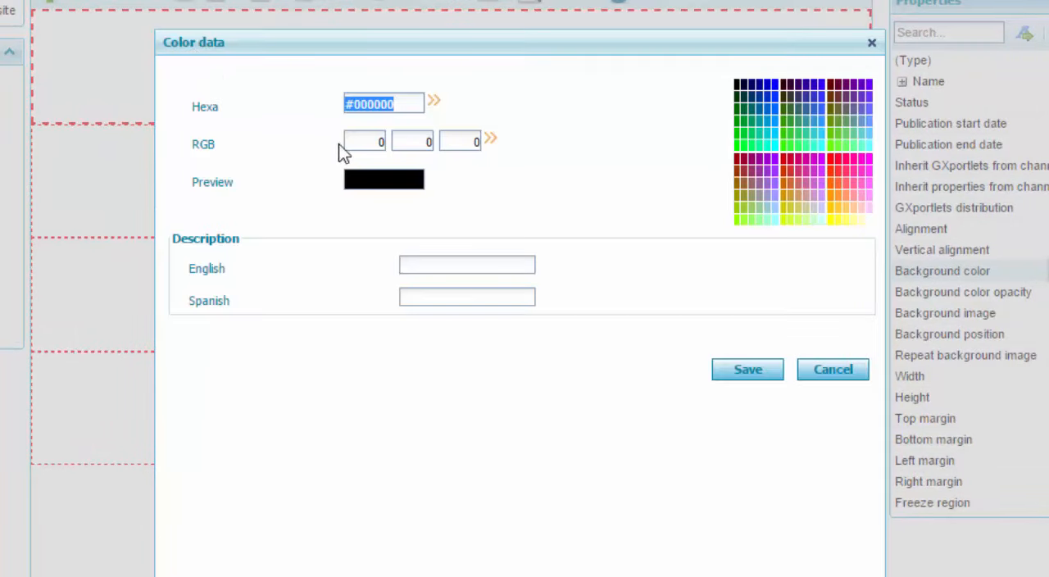
{"action": "left_click", "coordinate": [396, 98]}
{"action": "key", "text": "BackSpace"}
{"action": "key", "text": "BackSpace"}
{"action": "key", "text": "BackSpace"}
{"action": "key", "text": "BackSpace"}
{"action": "key", "text": "BackSpace"}
{"action": "key", "text": "BackSpace"}
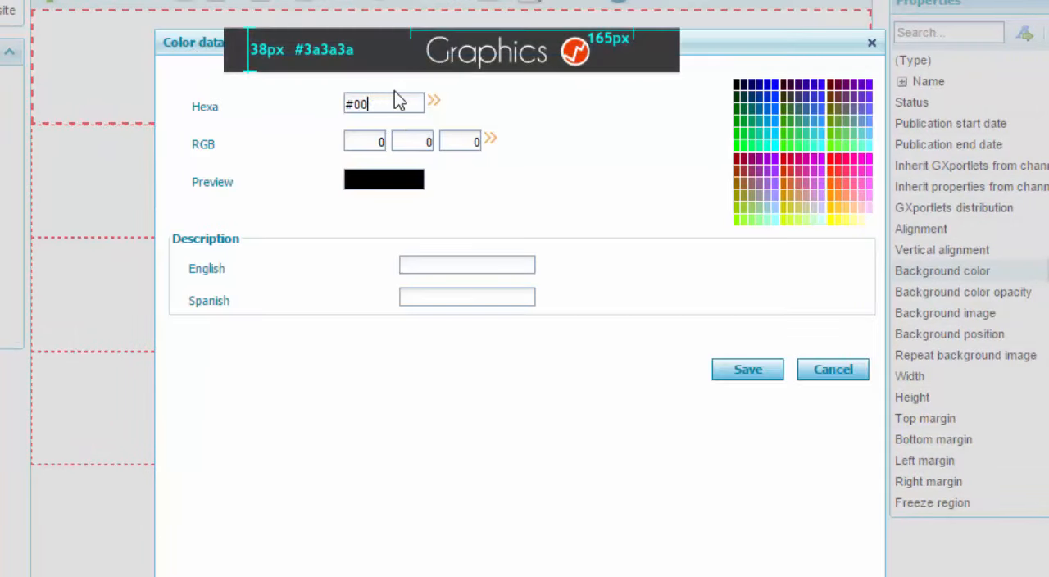
{"action": "type", "text": "3A3A3A"}
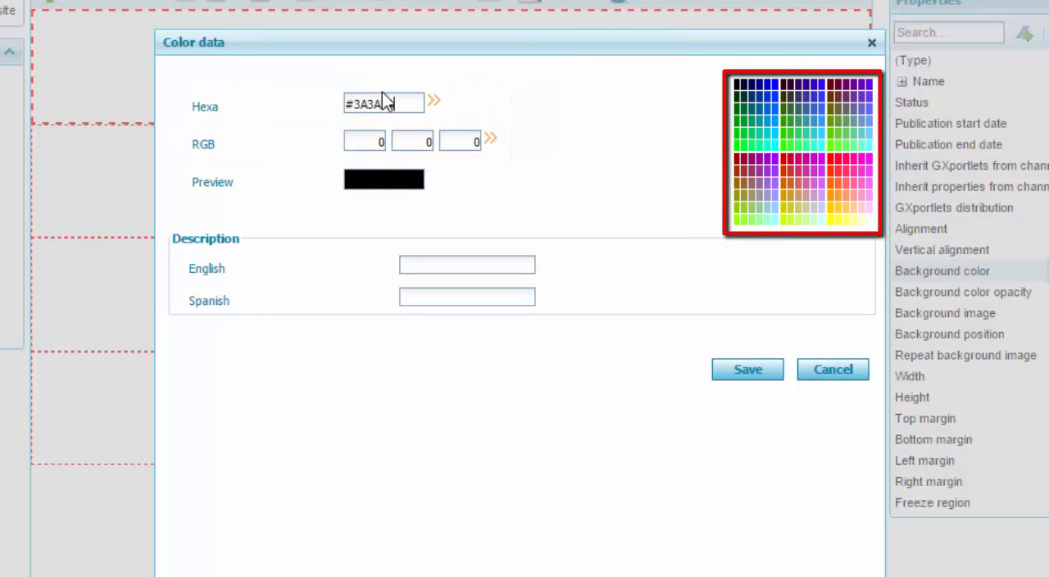
{"action": "key", "text": "Tab"}
Describe the color as "3A3A3A - Background header" in English and "3A3A3A3A - Fondo cabezal" in Spanish, and save it.
{"action": "left_click", "coordinate": [433, 269]}
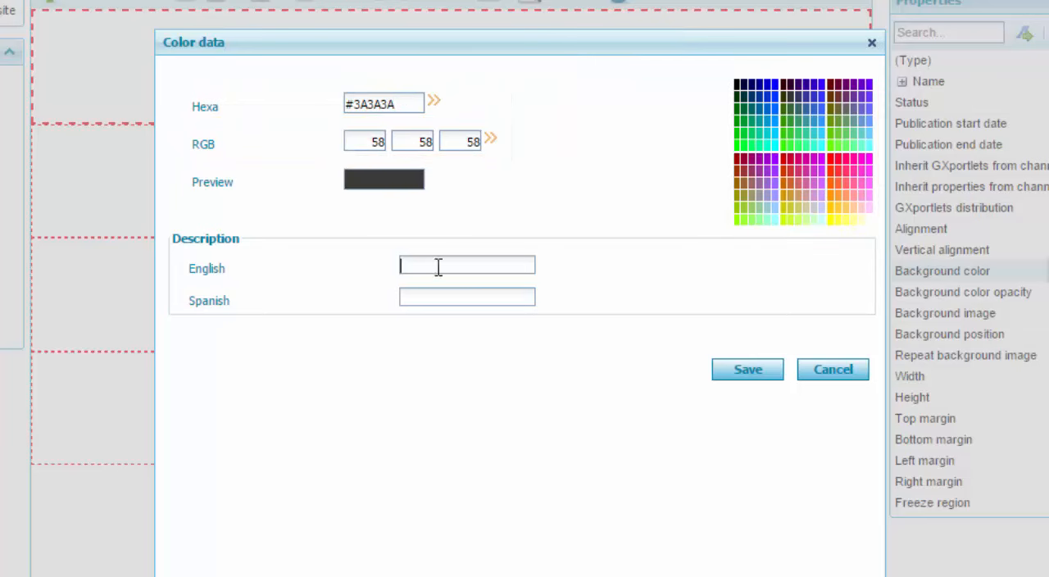
{"action": "type", "text": "3A3A3A - Background header"}
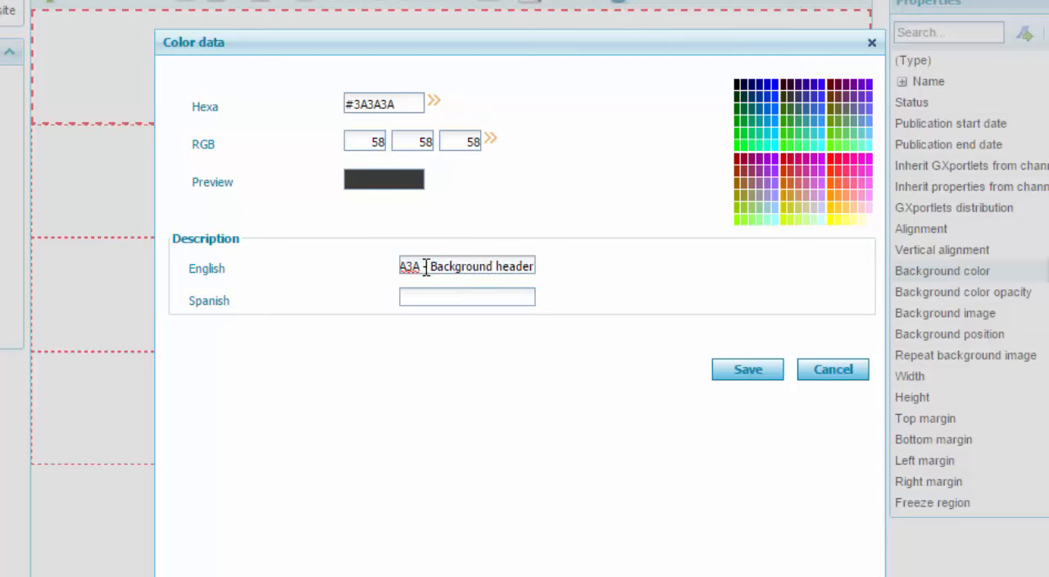
{"action": "key", "text": "Tab"}
{"action": "type", "text": "3A3A3A3A "}
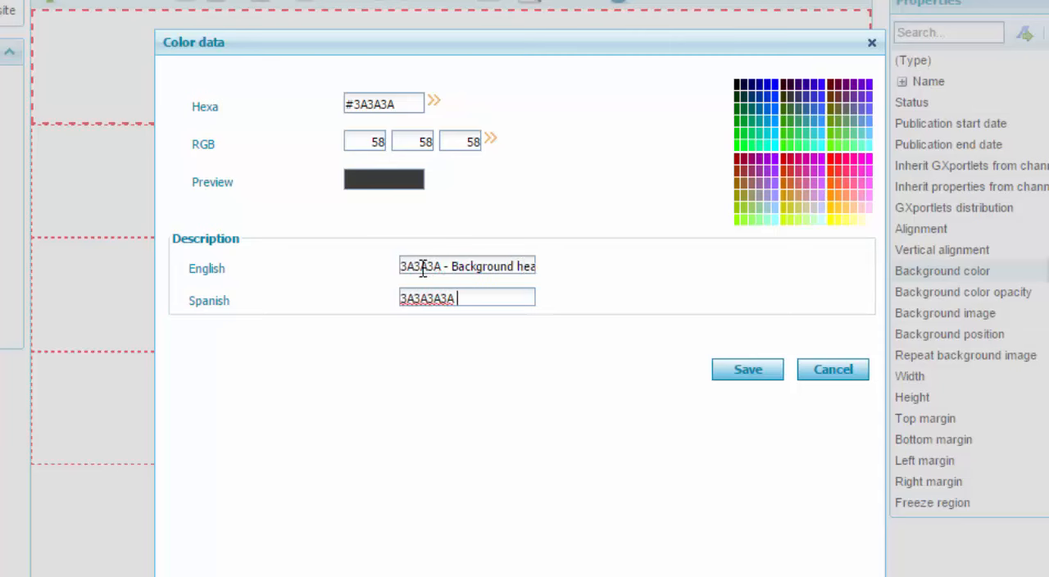
{"action": "type", "text": "- Fondo cabeza"}
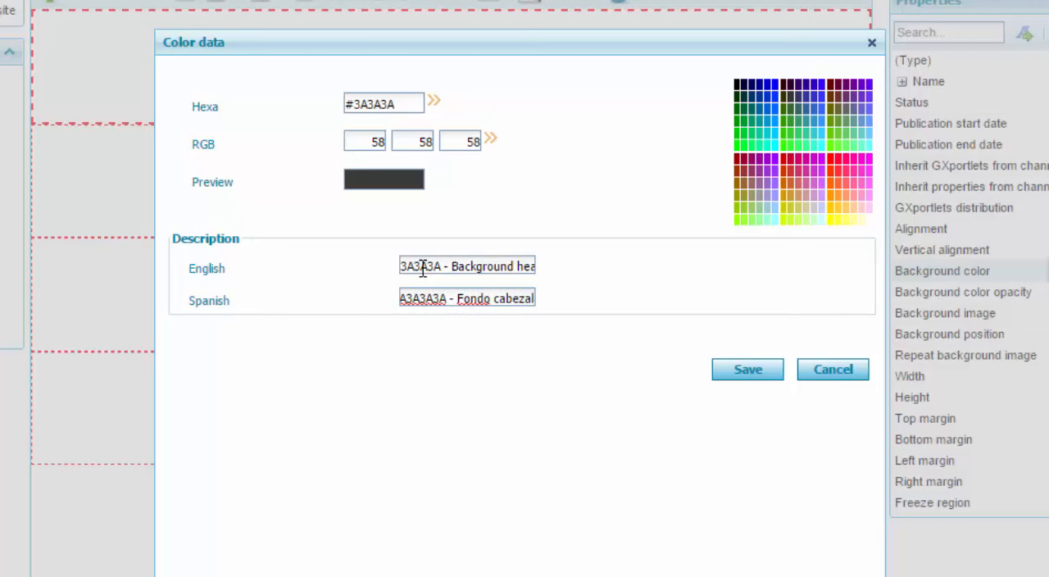
{"action": "type", "text": "l"}
{"action": "left_click", "coordinate": [750, 370]}
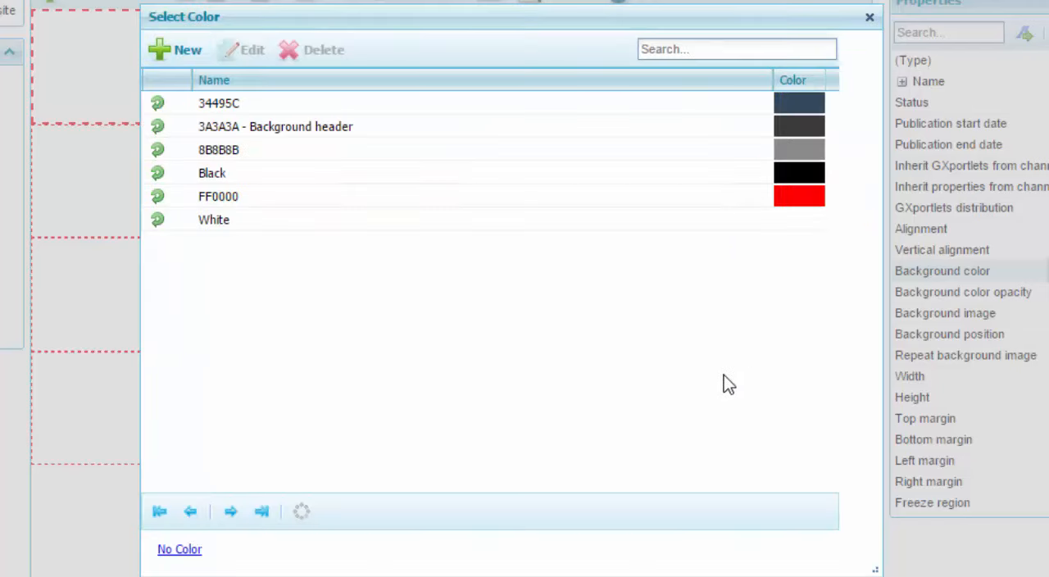
Apply the color "3A3A3A - Background header" as the topmost region's background.
{"action": "left_click", "coordinate": [268, 129]}
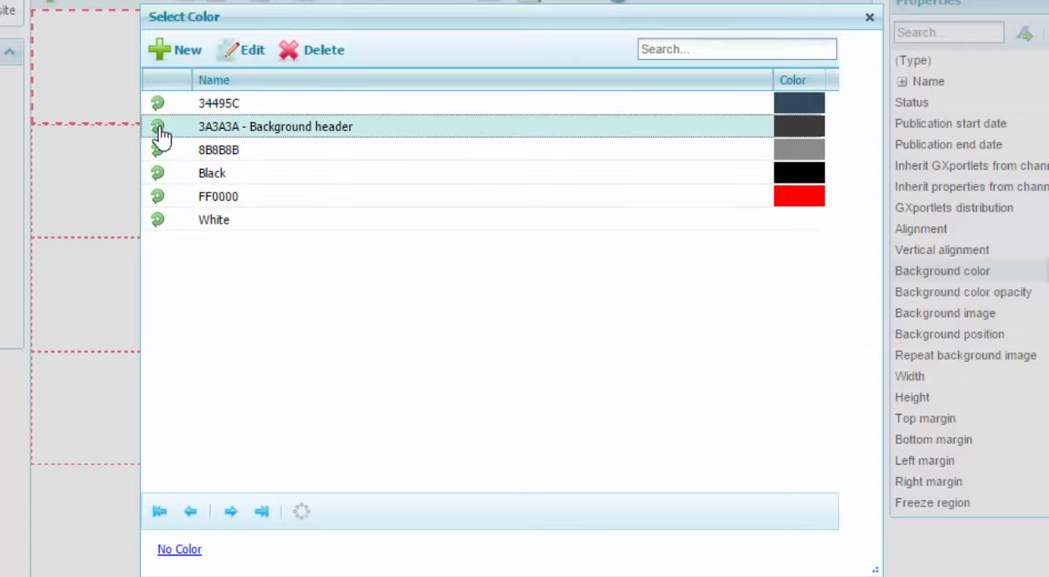
{"action": "left_click", "coordinate": [159, 129]}
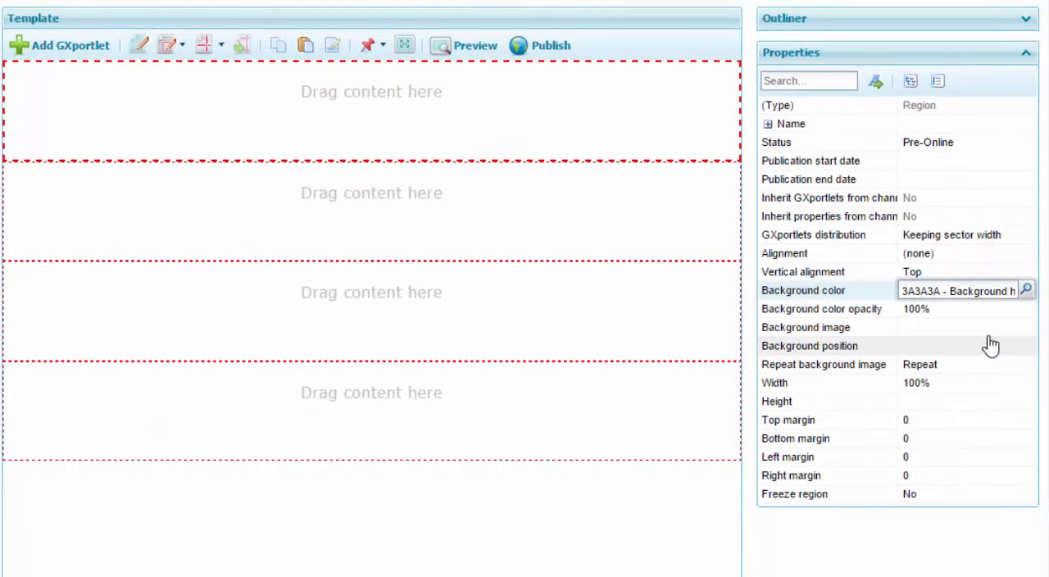
{"action": "key", "text": "Return"}
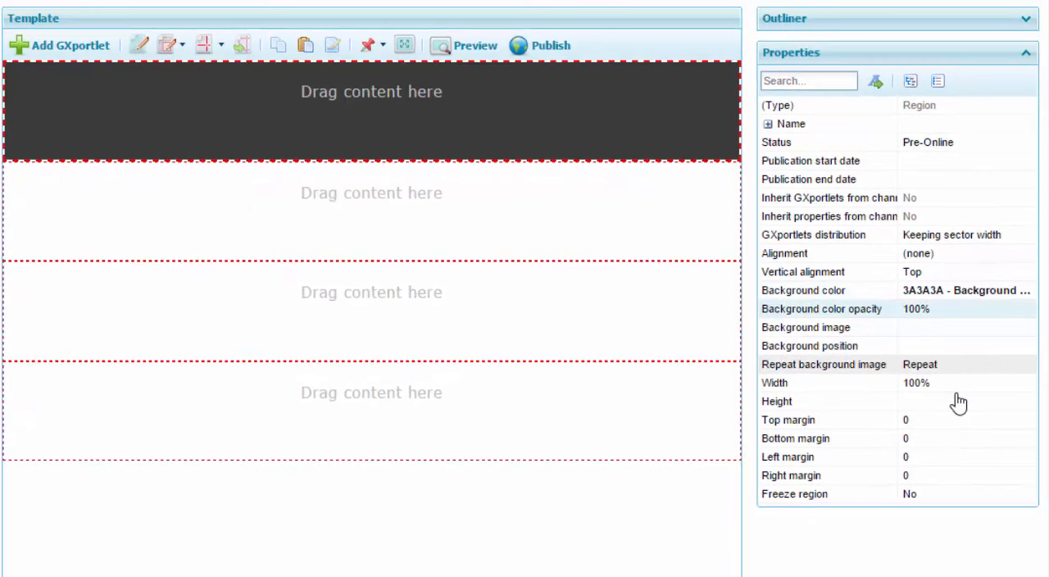
Set the topmost header region's height to 38.
{"action": "left_click", "coordinate": [951, 403]}
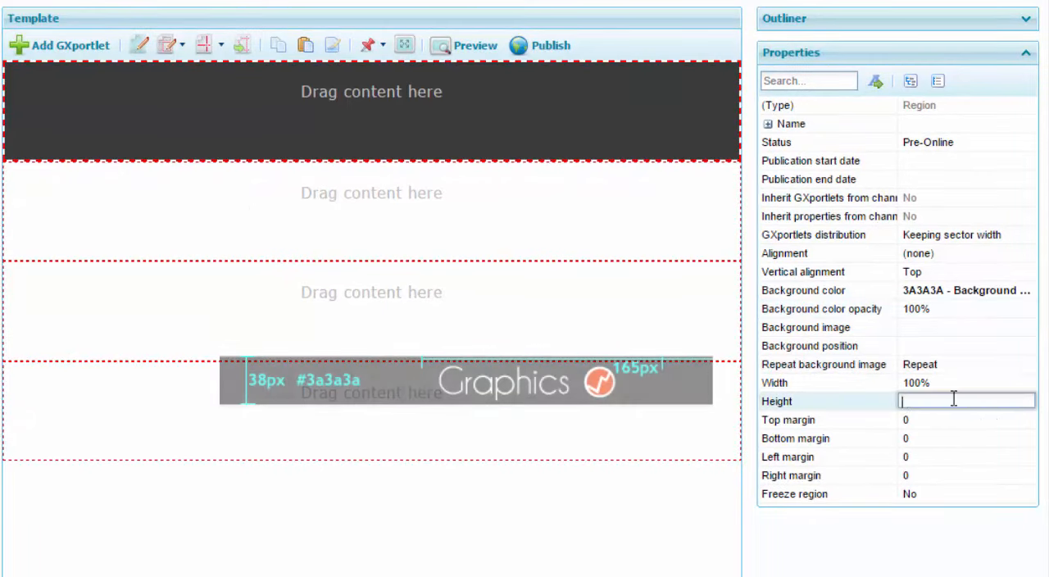
{"action": "type", "text": "38"}
{"action": "key", "text": "Return"}
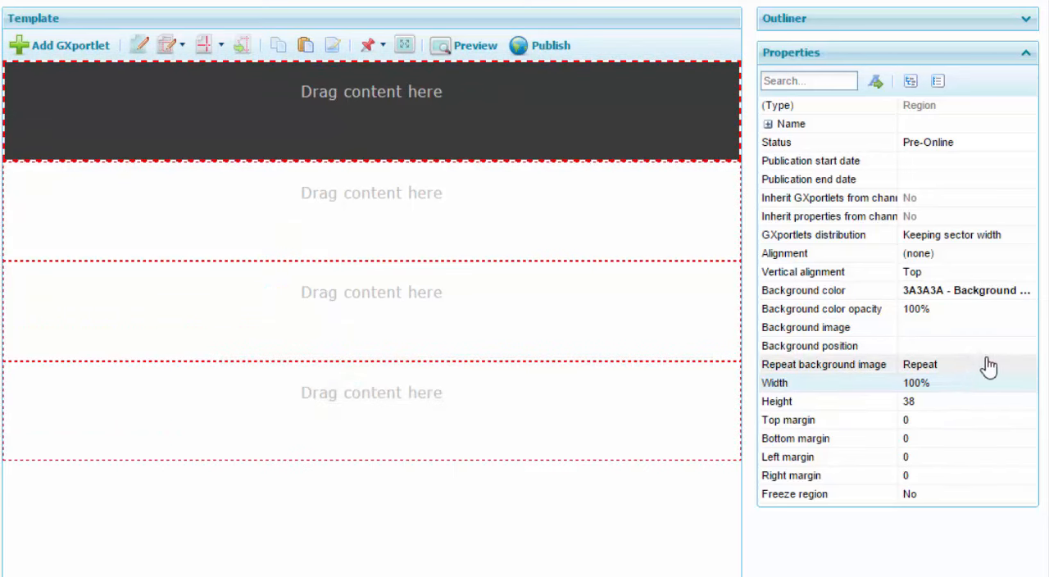
Set the topmost header region's alignment to Center and preview the template.
{"action": "left_click", "coordinate": [1004, 256]}
{"action": "left_click", "coordinate": [1025, 254]}
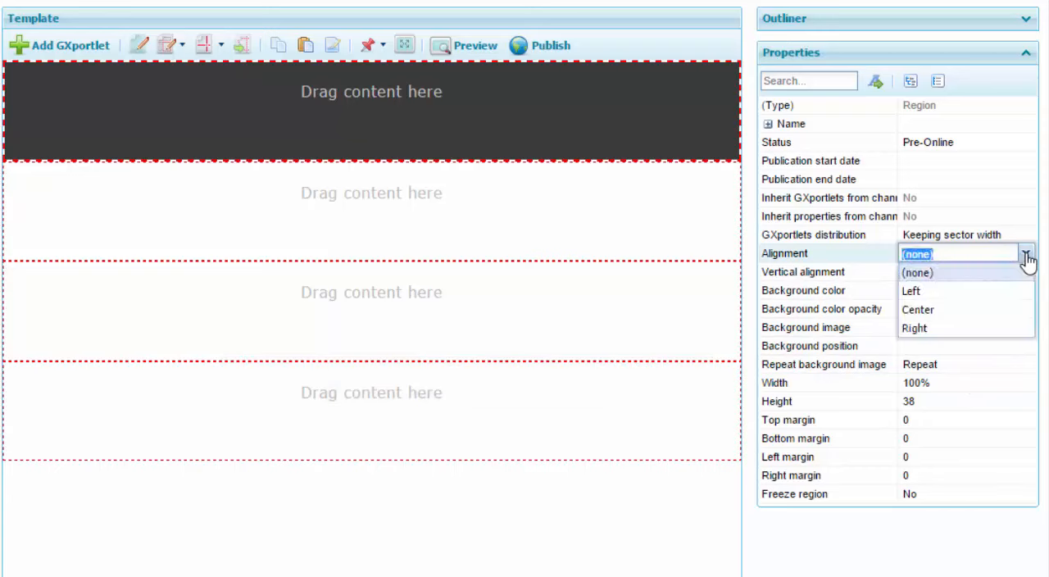
{"action": "left_click", "coordinate": [981, 310]}
{"action": "left_click", "coordinate": [961, 273]}
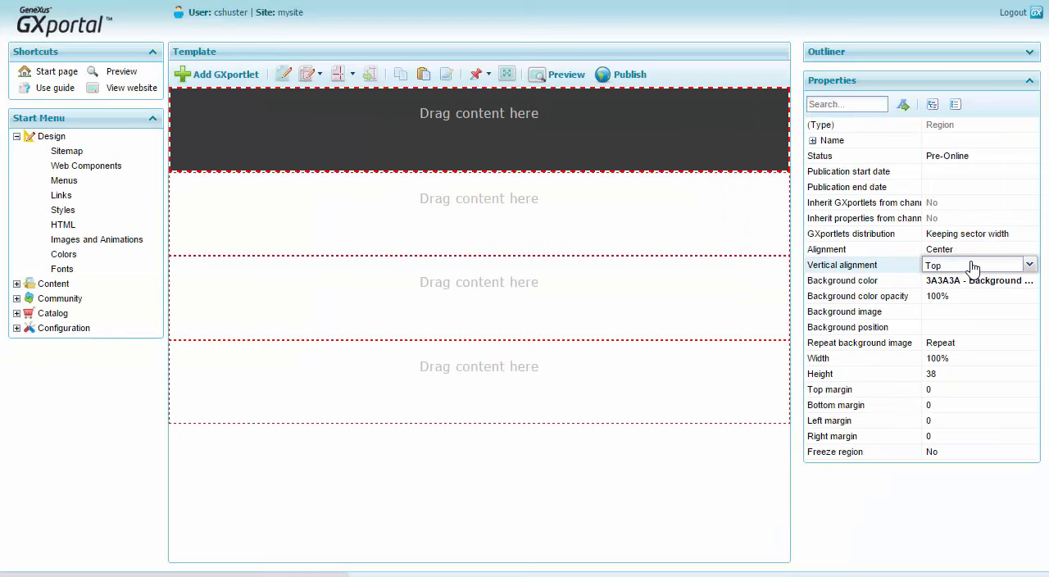
{"action": "left_click", "coordinate": [554, 77]}
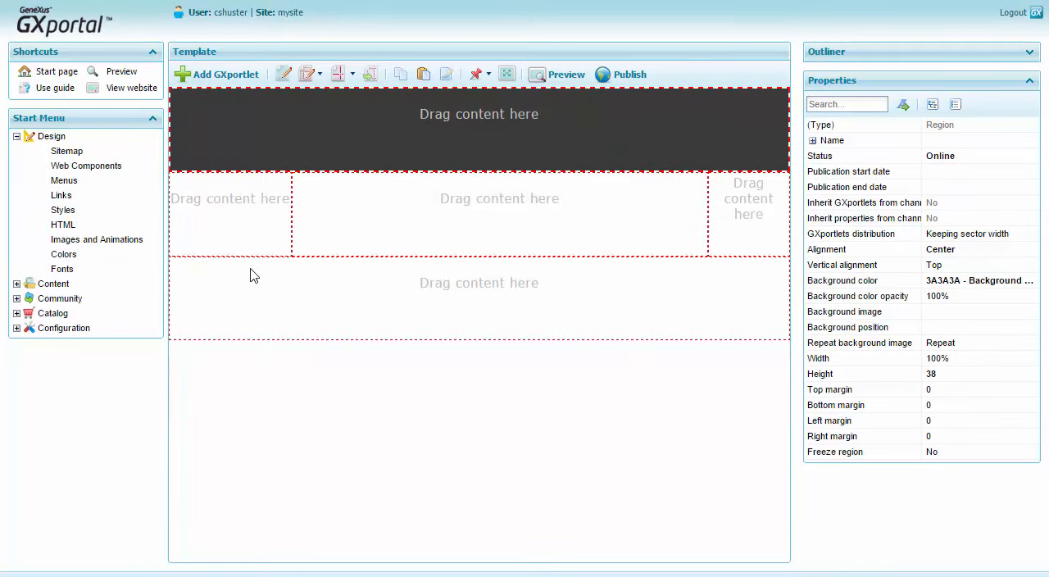
Search the available GXportlets for "image", and clear the search.
{"action": "left_click", "coordinate": [224, 77]}
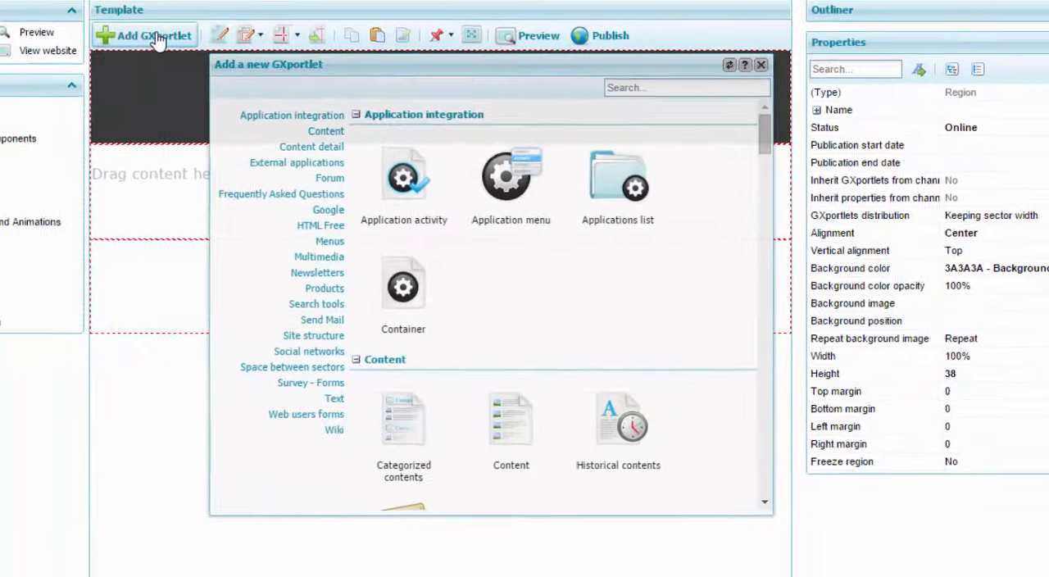
{"action": "left_click_drag", "start_coordinate": [764, 130], "coordinate": [765, 92]}
{"action": "left_click", "coordinate": [719, 61]}
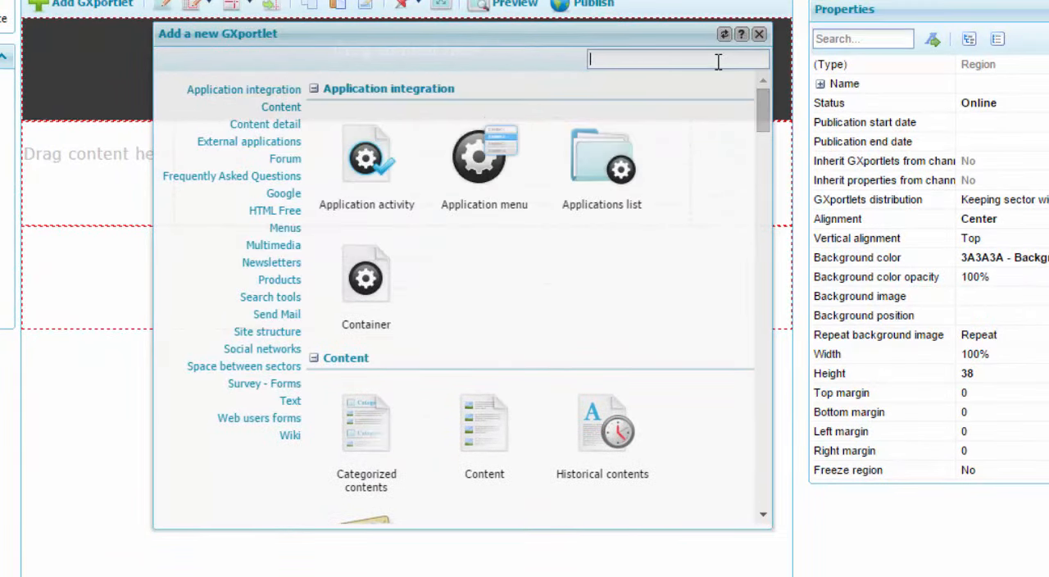
{"action": "type", "text": "image"}
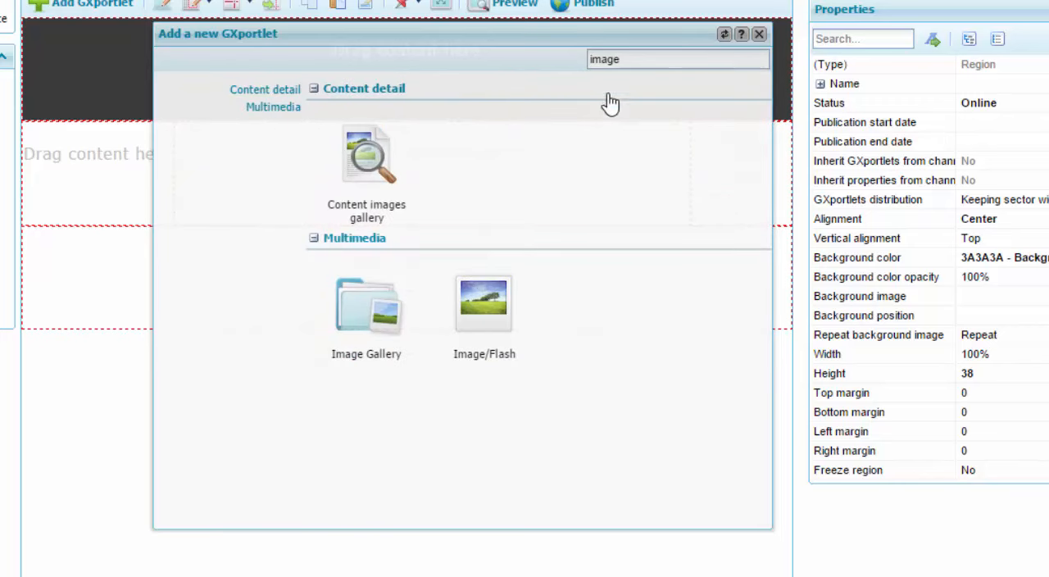
{"action": "key", "text": "BackSpace"}
{"action": "key", "text": "BackSpace"}
{"action": "key", "text": "BackSpace"}
{"action": "key", "text": "BackSpace"}
{"action": "key", "text": "BackSpace"}
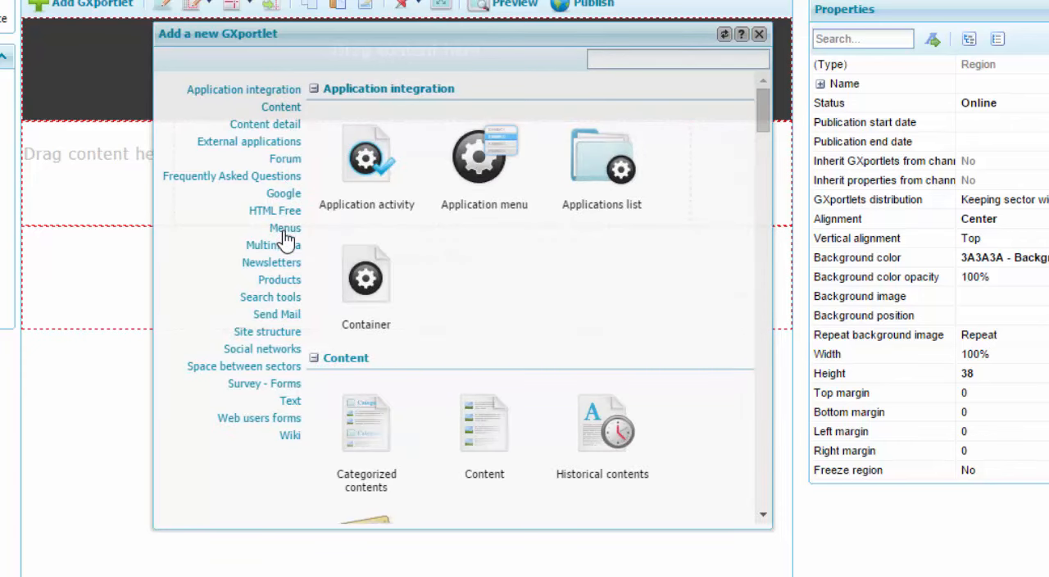
Add an Image/Flash GXportlet from the Multimedia category to the topmost header region.
{"action": "left_click", "coordinate": [279, 246]}
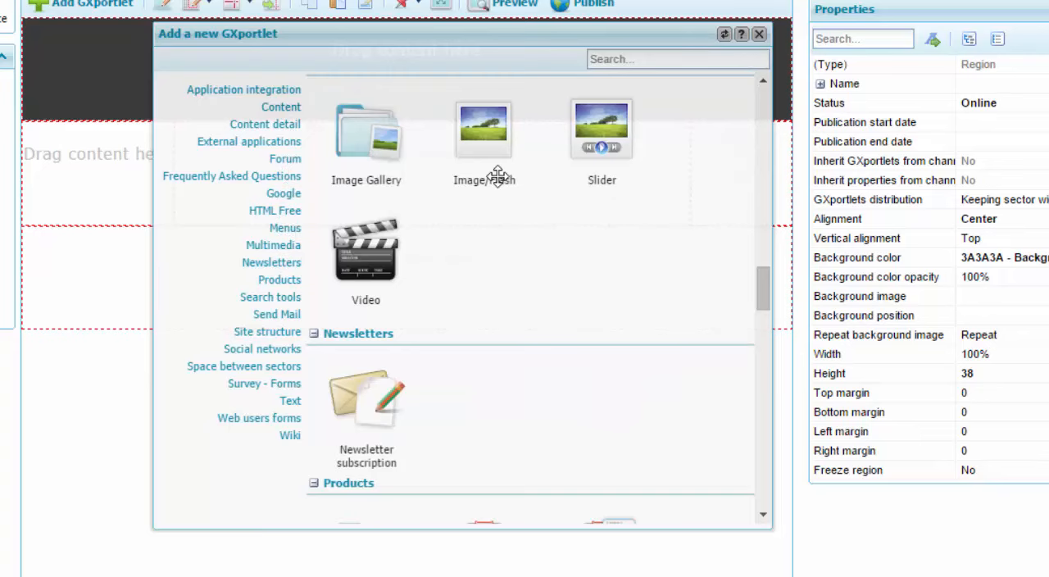
{"action": "mouse_move", "coordinate": [763, 286]}
{"action": "left_mouse_down"}
{"action": "mouse_move", "coordinate": [768, 106]}
{"action": "mouse_move", "coordinate": [757, 287]}
{"action": "left_mouse_up"}
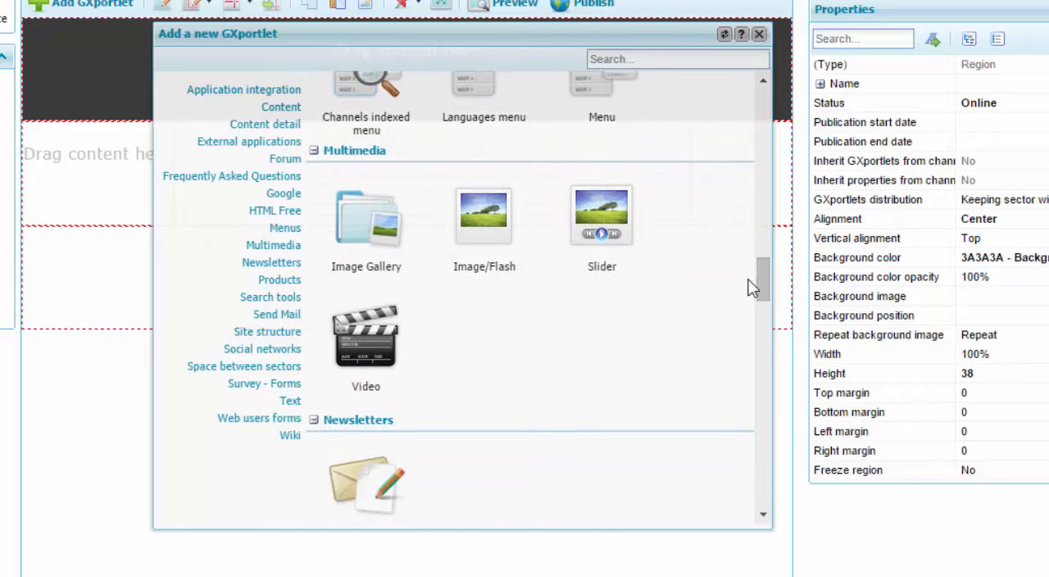
{"action": "left_click_drag", "start_coordinate": [480, 212], "coordinate": [104, 59]}
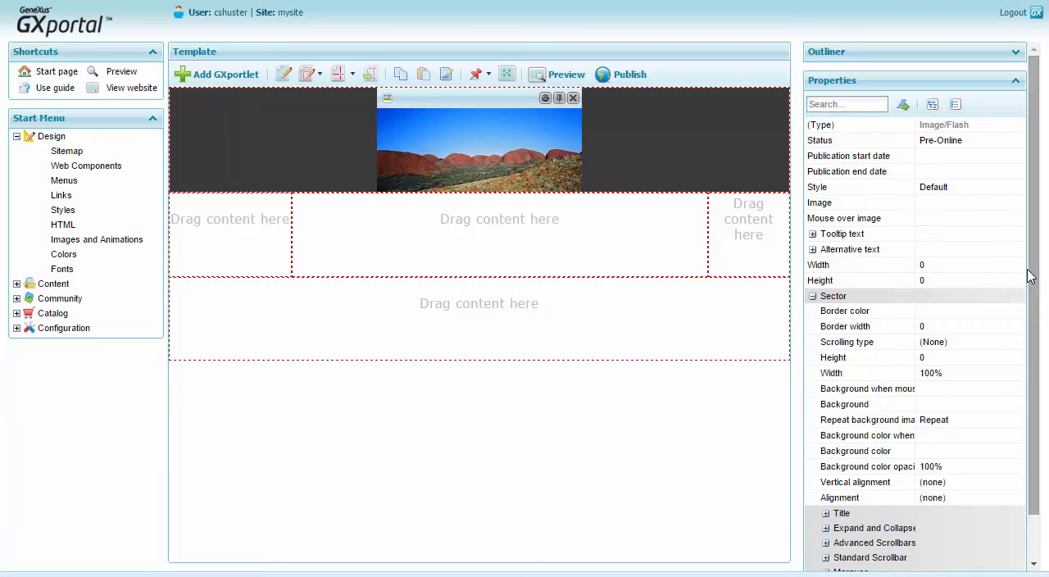
Upload the file Logo.jpg as a new image for the header's Image/Flash GXportlet.
{"action": "left_click", "coordinate": [986, 202]}
{"action": "left_click", "coordinate": [1017, 203]}
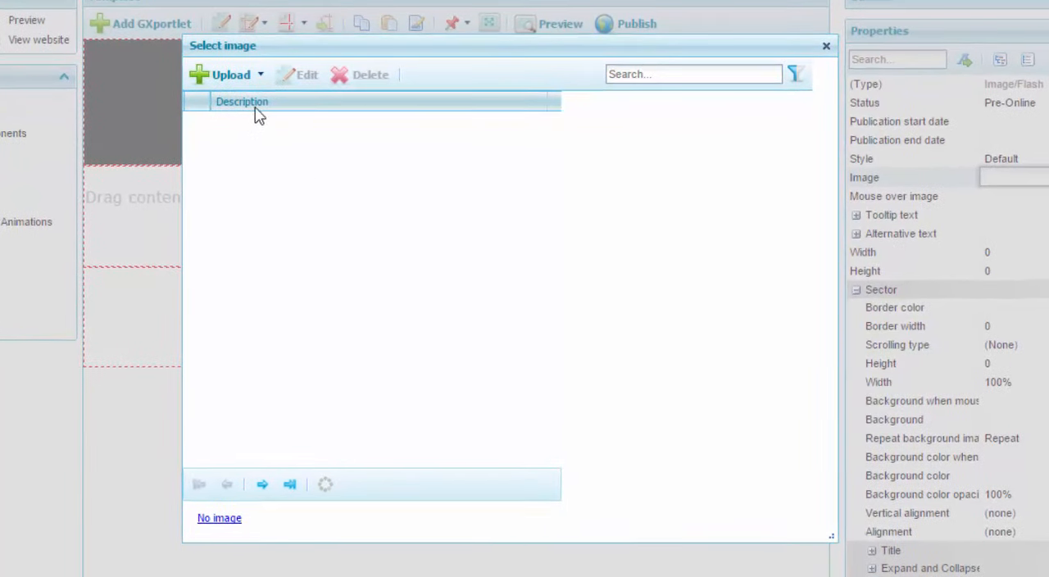
{"action": "left_click", "coordinate": [261, 77]}
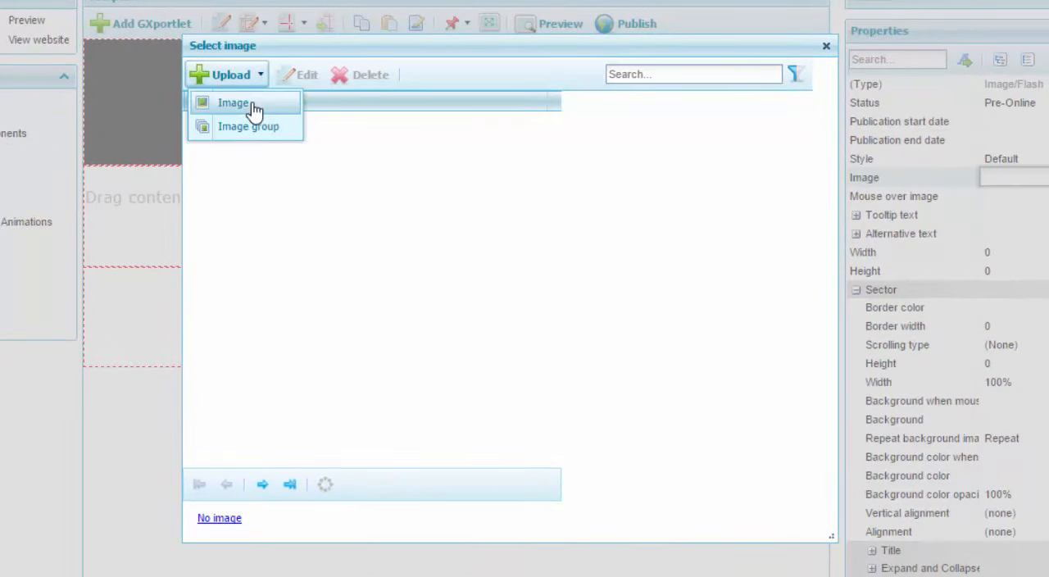
{"action": "left_click", "coordinate": [251, 108]}
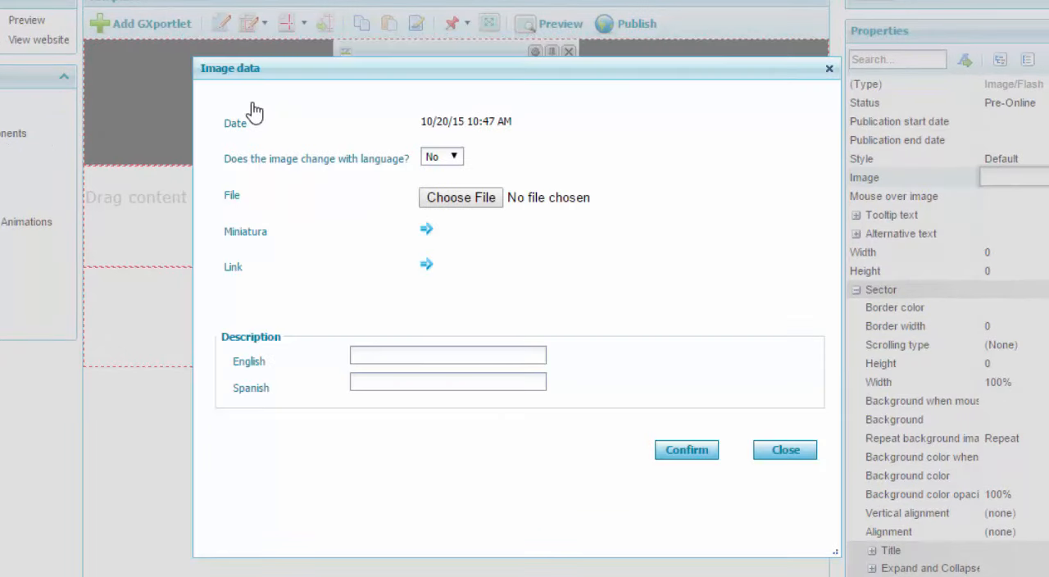
{"action": "left_click", "coordinate": [477, 202]}
{"action": "double_click", "coordinate": [236, 233]}
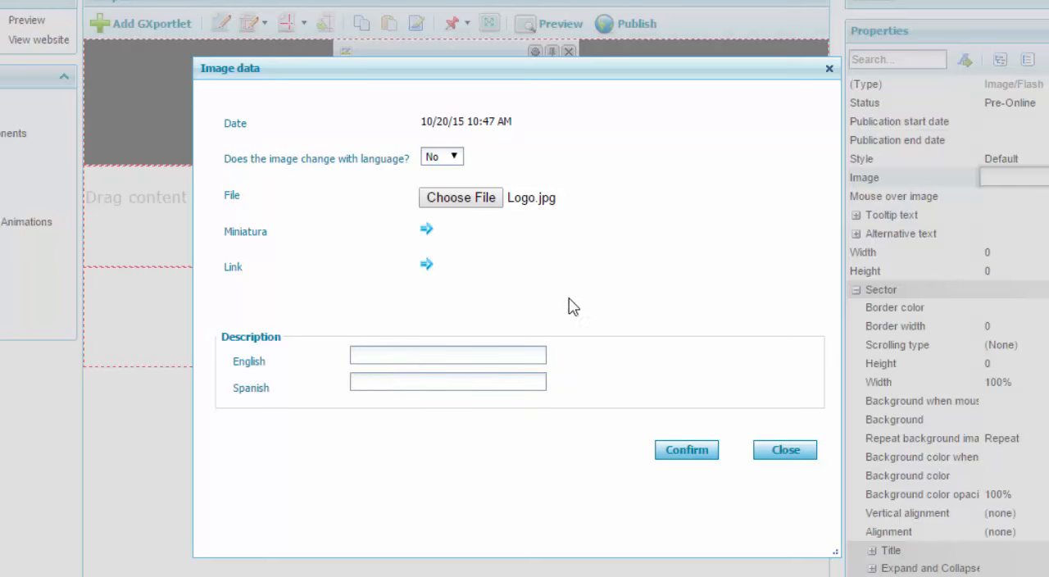
{"action": "left_click", "coordinate": [684, 452]}
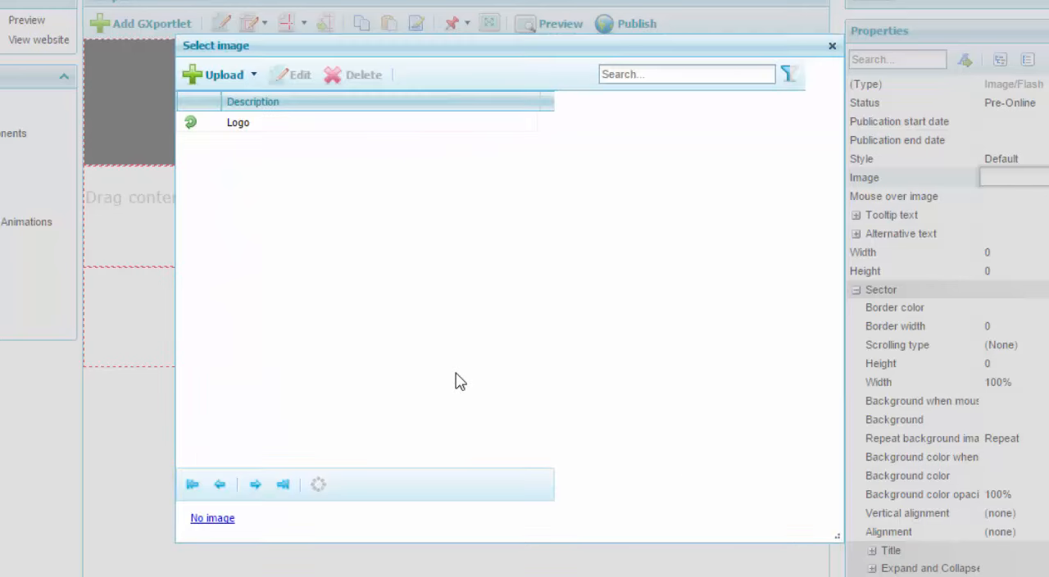
Preview the uploaded Logo image and assign it as the Image/Flash GXportlet's image.
{"action": "left_click", "coordinate": [246, 131]}
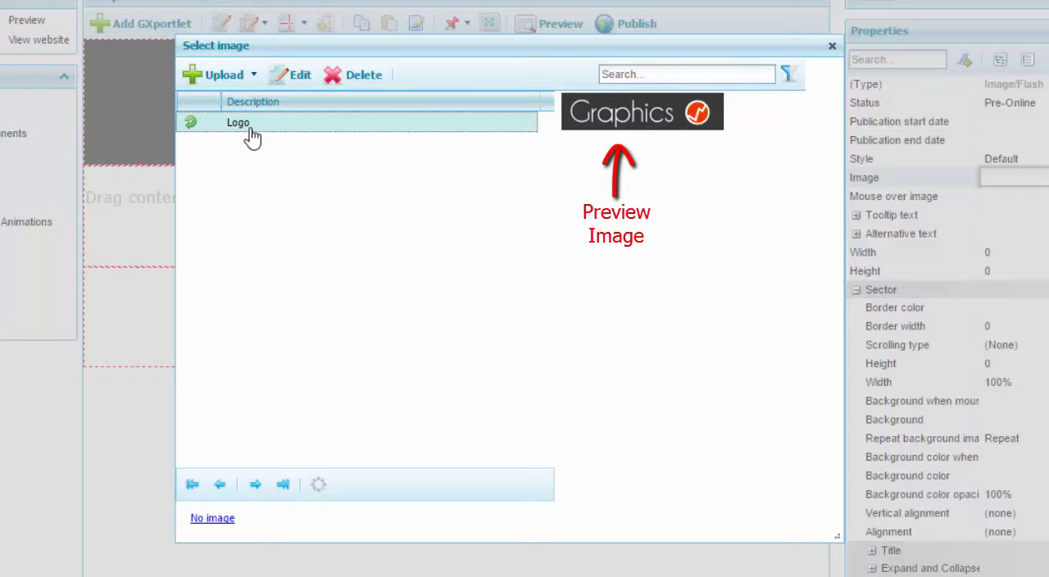
{"action": "left_click", "coordinate": [190, 123]}
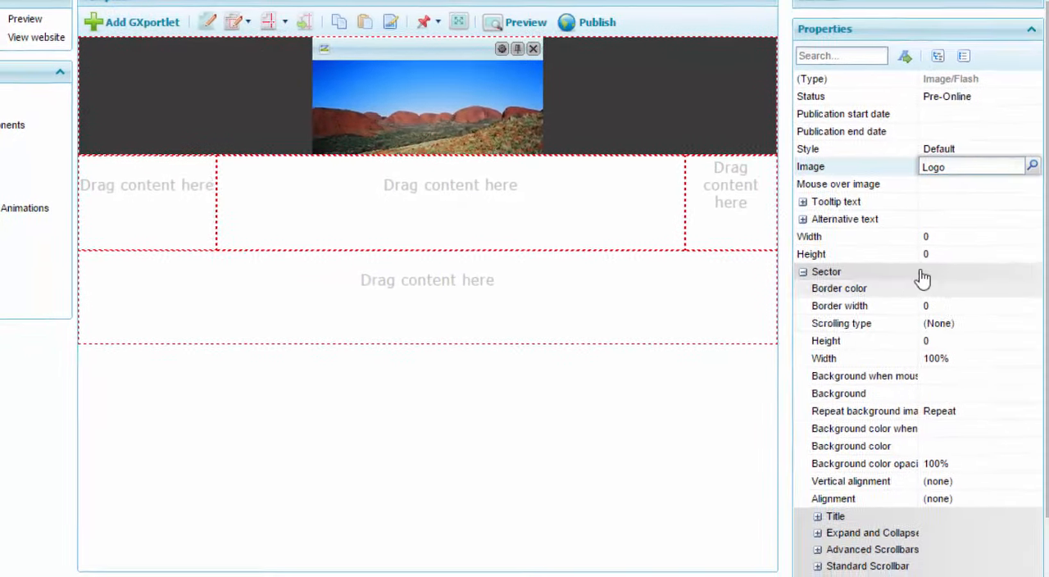
{"action": "left_click", "coordinate": [952, 185]}
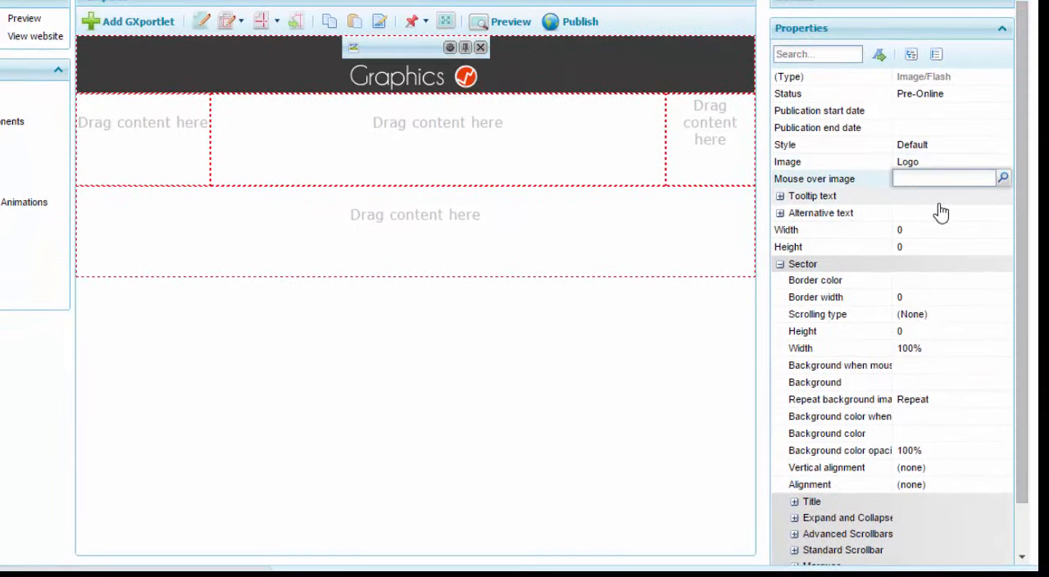
Set the sector width of the logo's Image/Flash GXportlet to 165.
{"action": "left_click", "coordinate": [948, 345]}
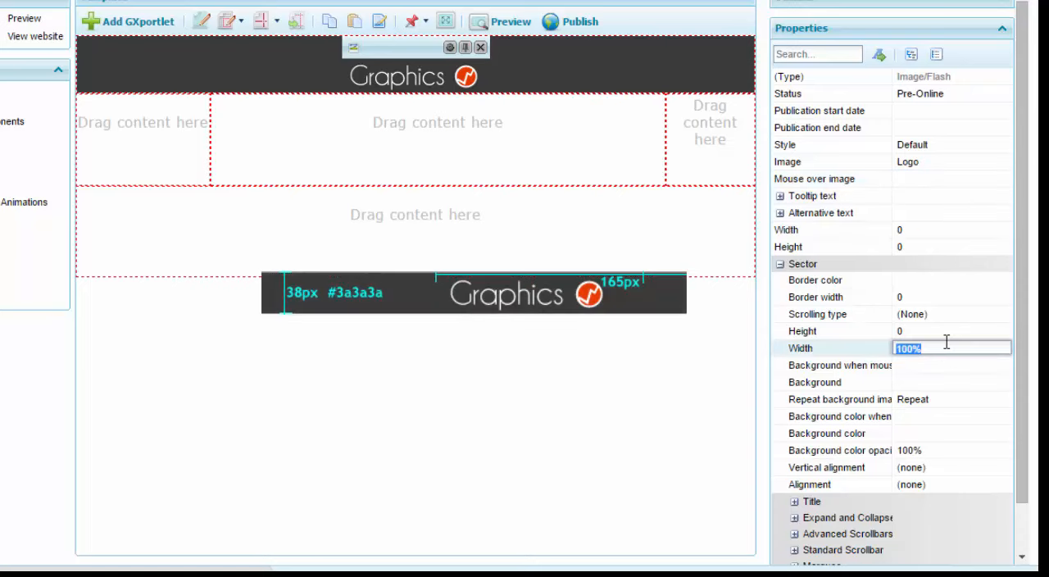
{"action": "type", "text": "165"}
{"action": "key", "text": "Return"}
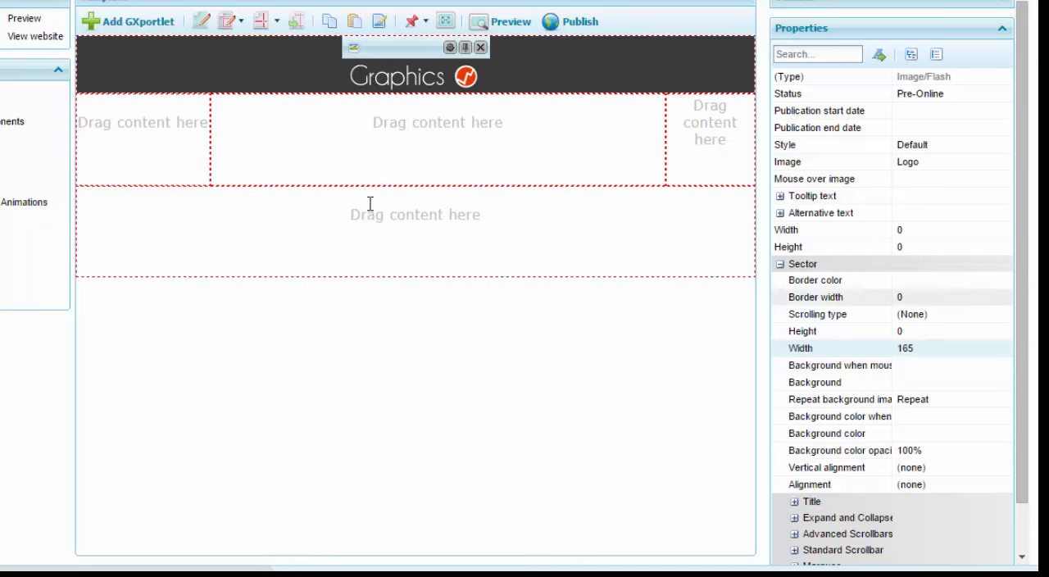
Add a Menu GXportlet to the header region directly to the right of the logo, and close the GXportlet gallery.
{"action": "left_click", "coordinate": [121, 23]}
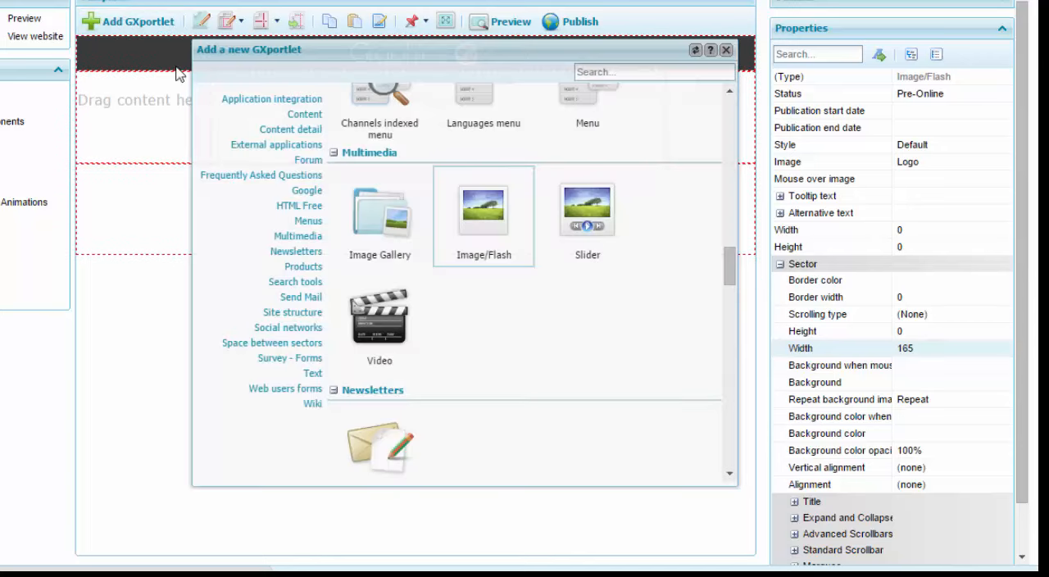
{"action": "left_click", "coordinate": [309, 221]}
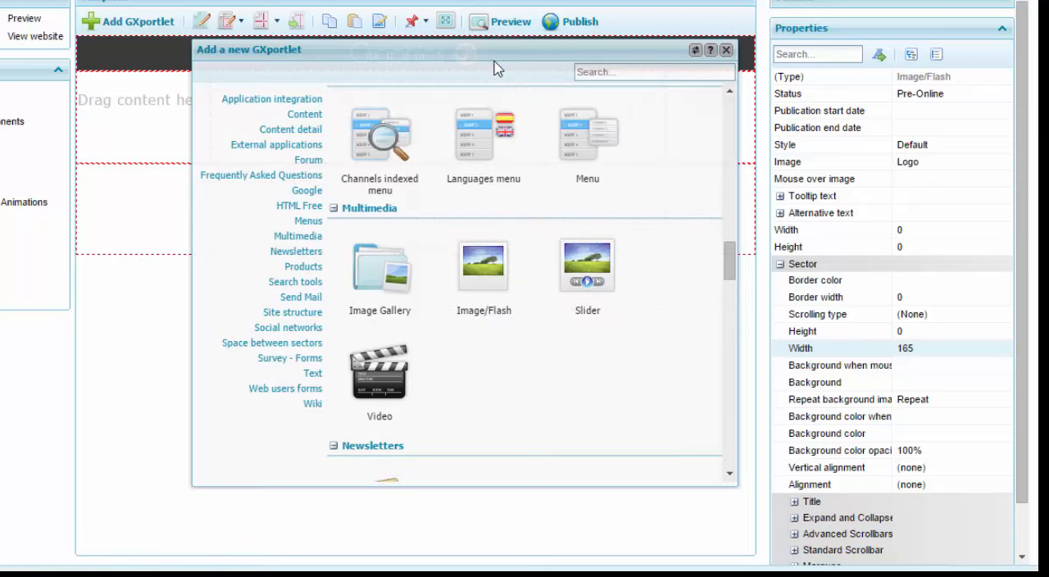
{"action": "left_click_drag", "start_coordinate": [495, 50], "coordinate": [512, 162]}
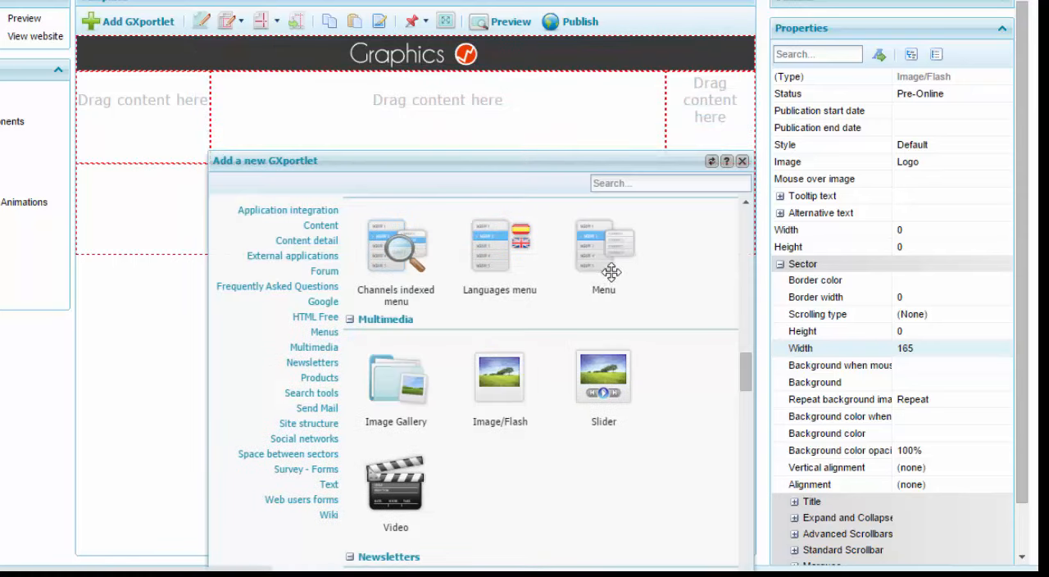
{"action": "left_click_drag", "start_coordinate": [605, 246], "coordinate": [481, 65]}
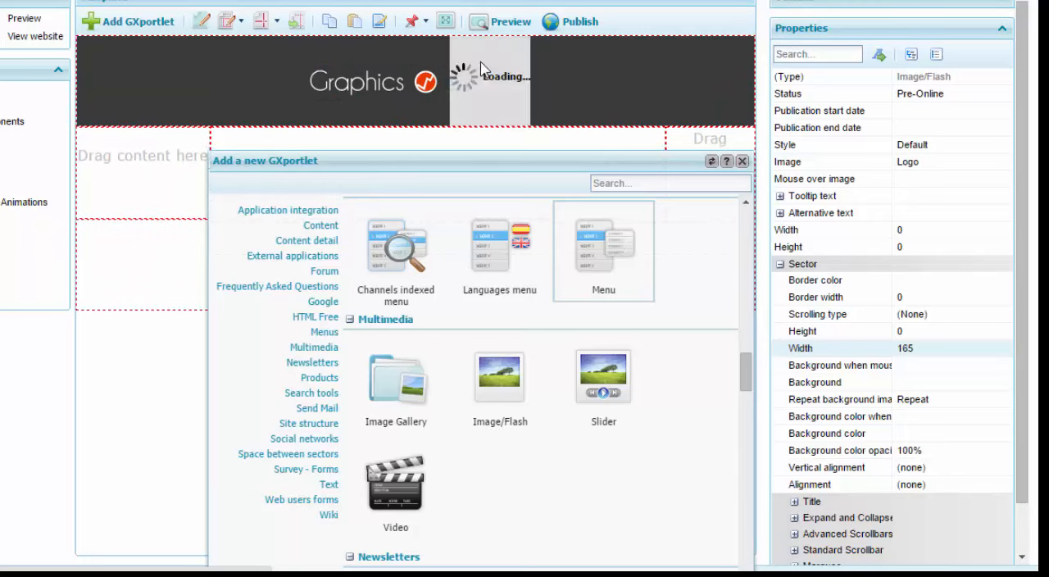
{"action": "left_click", "coordinate": [742, 161]}
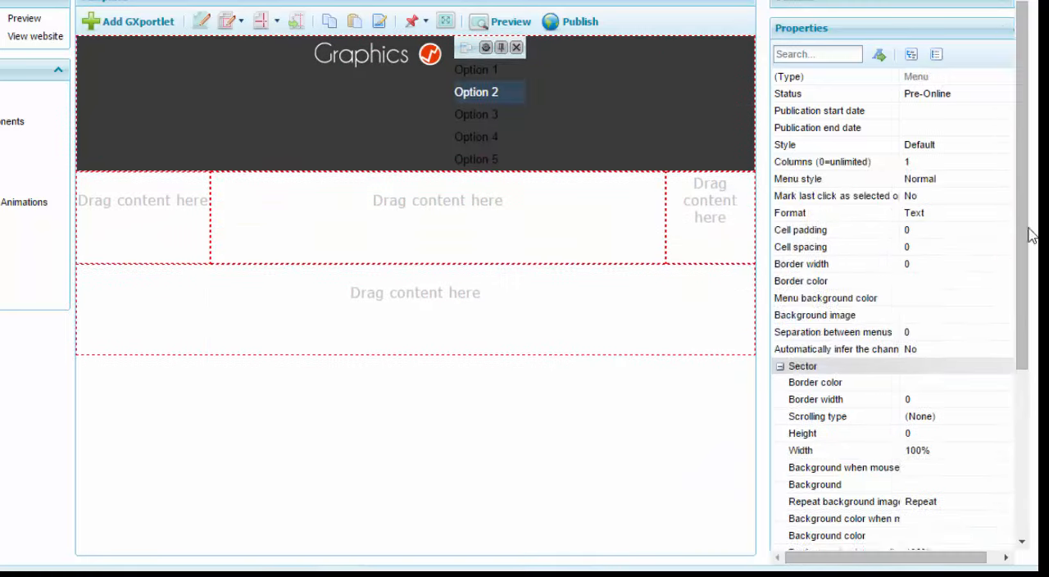
Set the Menu GXportlet's sector width to 705 and its sector height to 38.
{"action": "scroll", "coordinate": [974, 258], "scroll_direction": "down", "scroll_amount": 5}
{"action": "left_click", "coordinate": [974, 260]}
{"action": "type", "text": "705"}
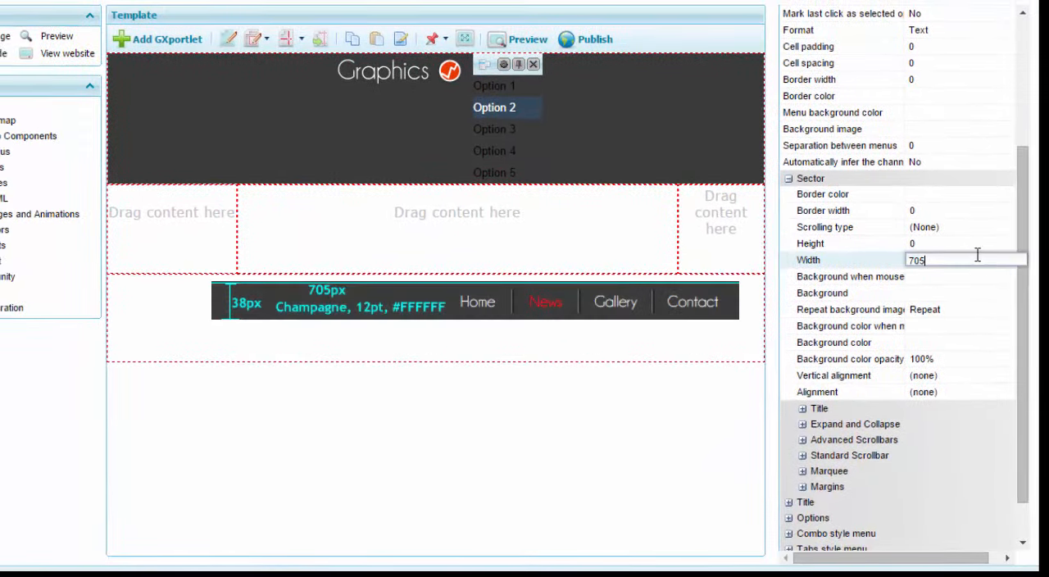
{"action": "left_click", "coordinate": [949, 244]}
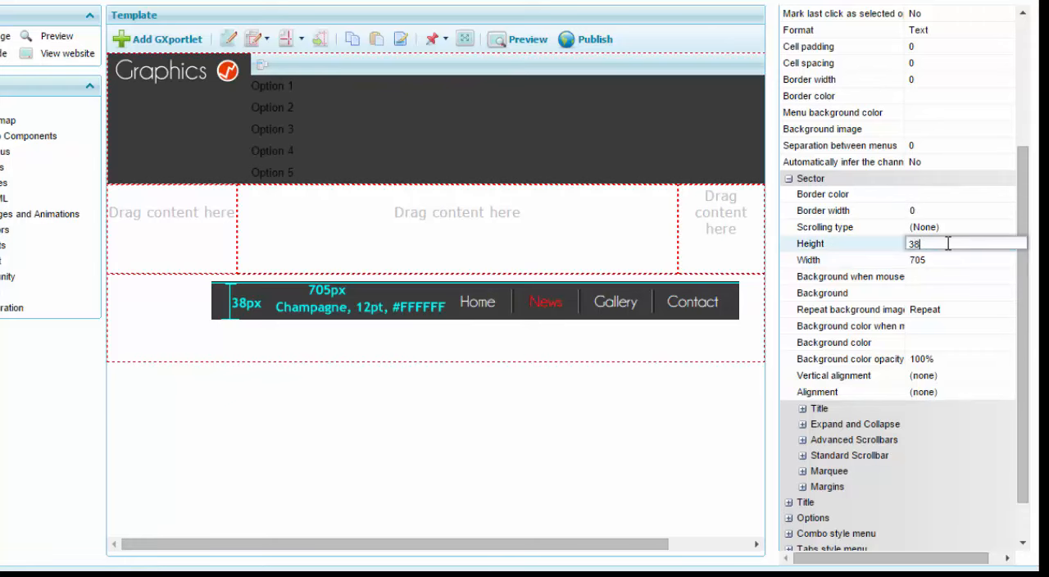
{"action": "key", "text": "Return"}
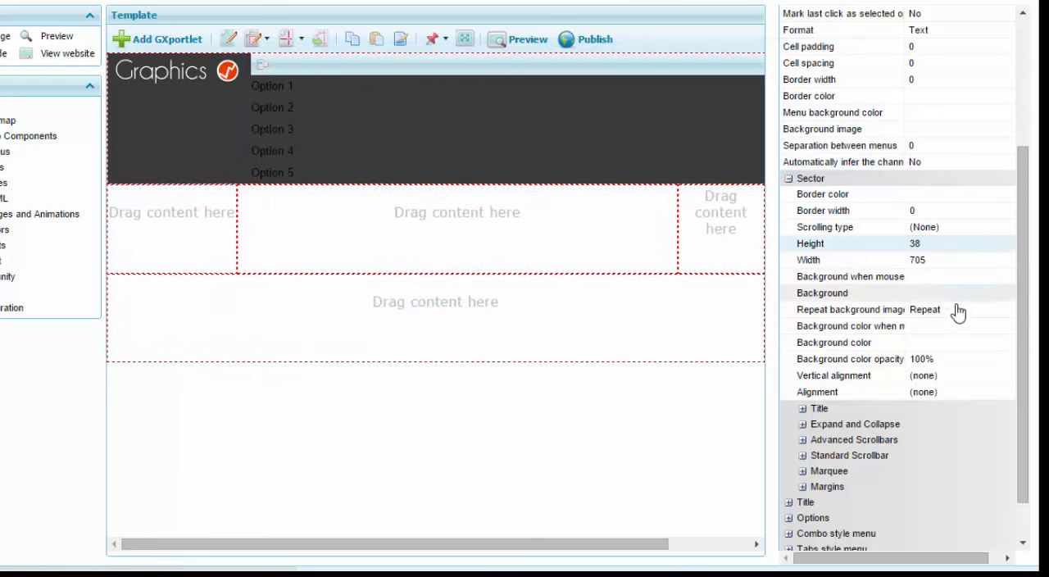
Apply the color 8B8B8B as the Menu GXportlet's sector background and preview the template.
{"action": "left_click", "coordinate": [951, 342]}
{"action": "left_click", "coordinate": [1020, 341]}
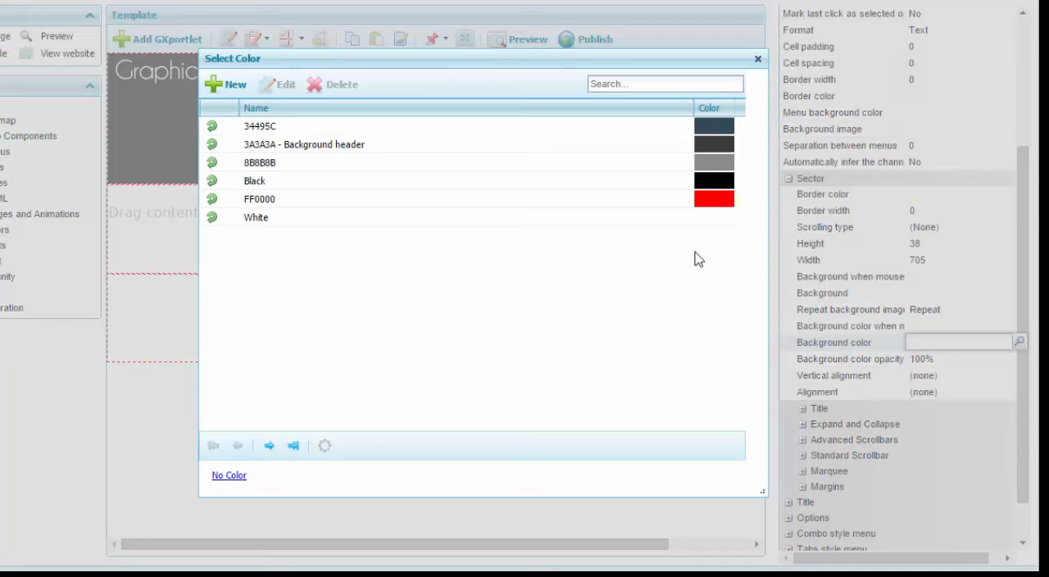
{"action": "left_click", "coordinate": [212, 164]}
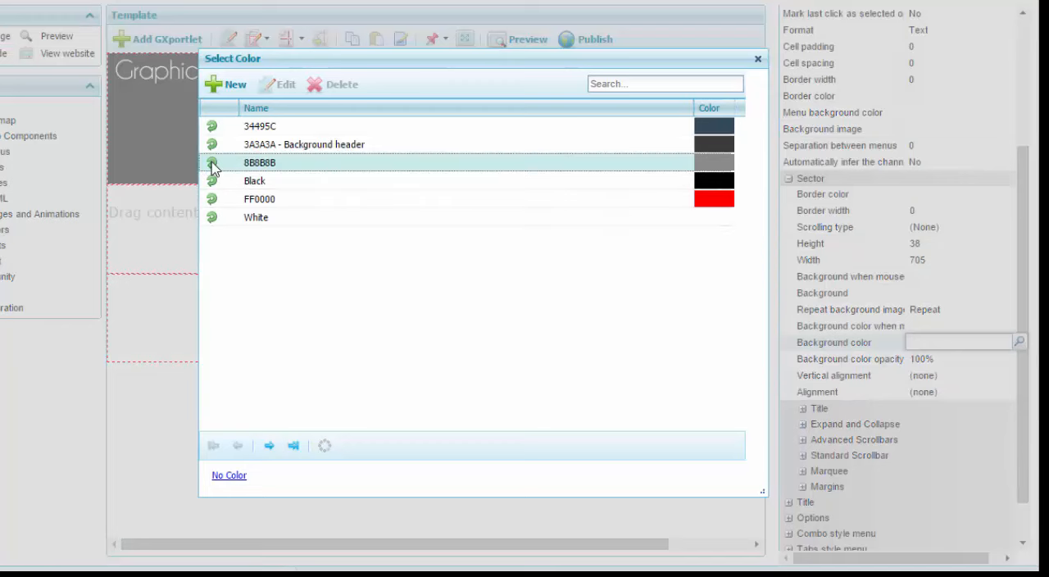
{"action": "double_click", "coordinate": [214, 163]}
{"action": "left_click", "coordinate": [927, 360]}
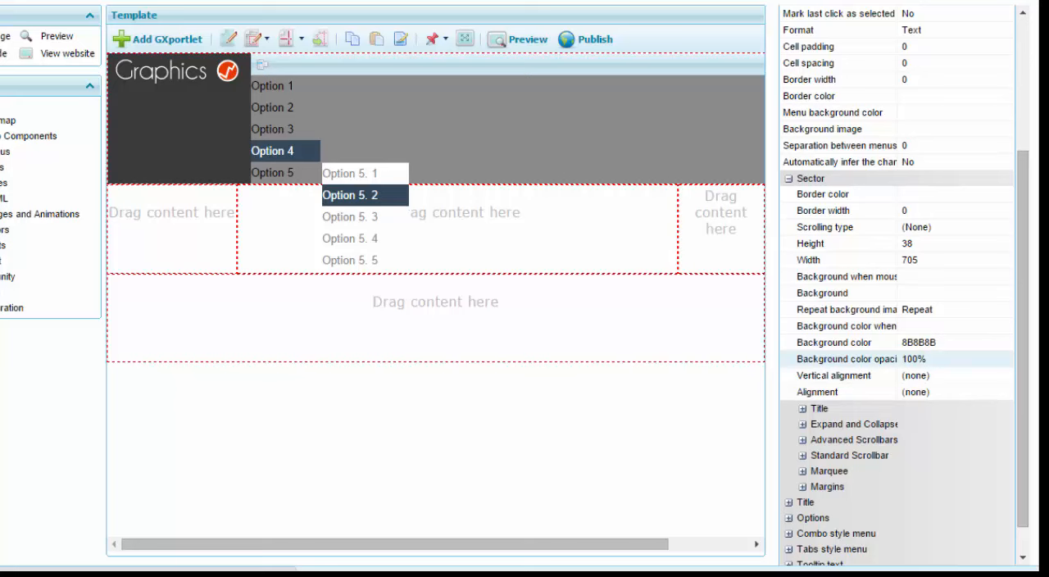
{"action": "left_click_drag", "start_coordinate": [346, 51], "coordinate": [316, 100]}
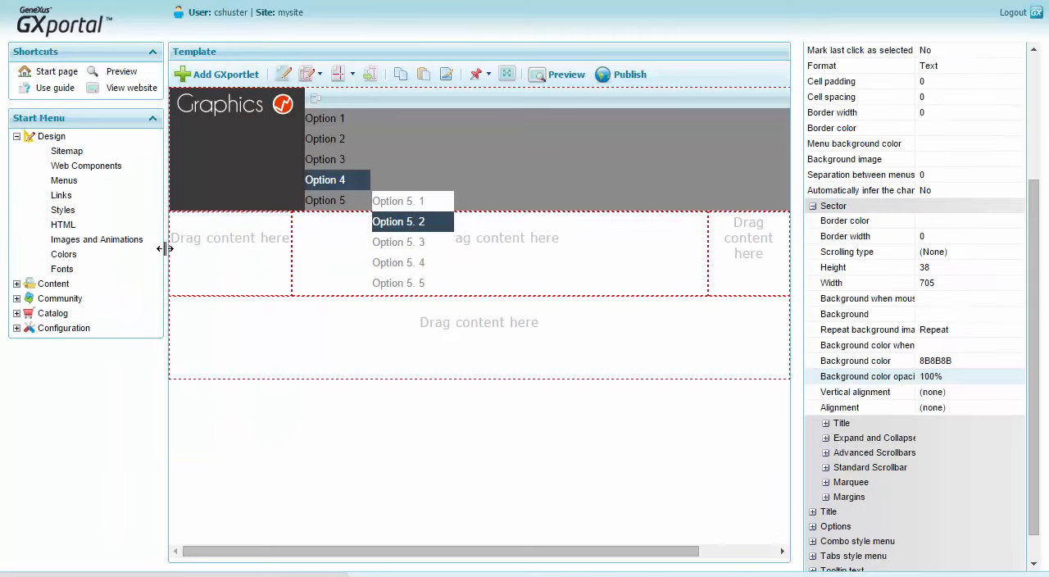
Collapse the side panel with the start menu and pin the title bars of the header's logo and menu GXportlets.
{"action": "left_click", "coordinate": [165, 250]}
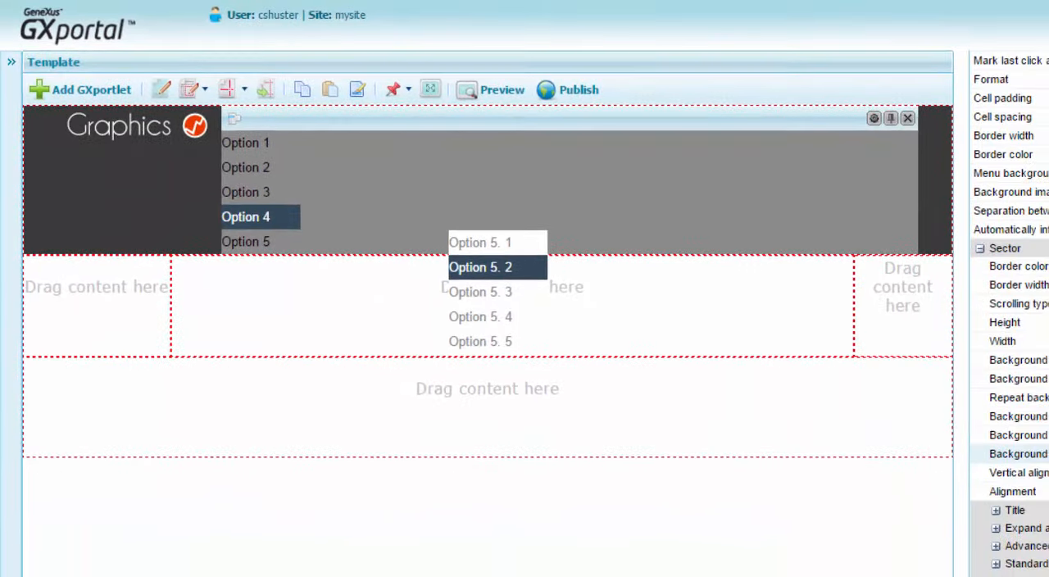
{"action": "mouse_move", "coordinate": [291, 146]}
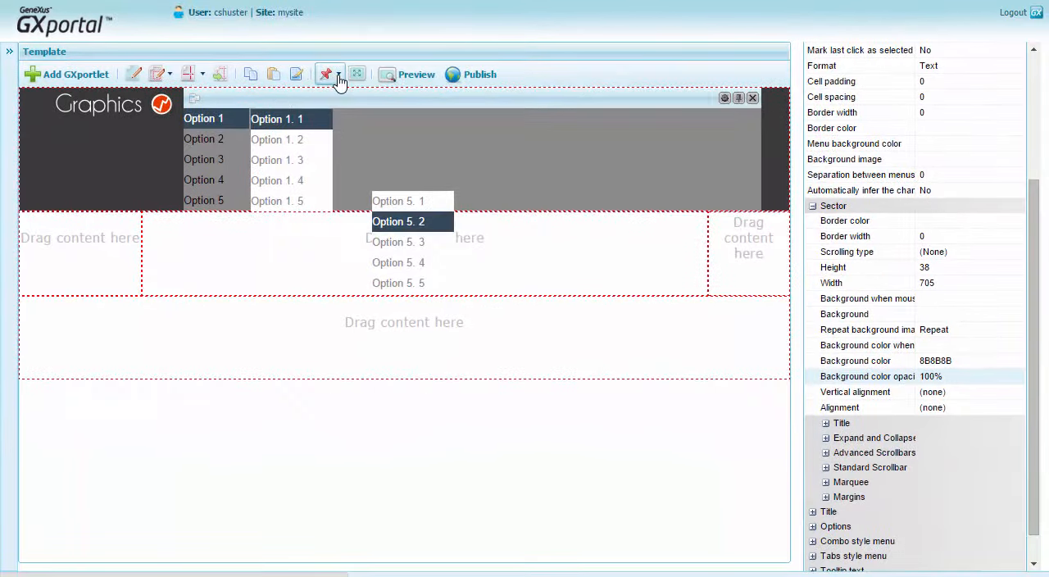
{"action": "left_click", "coordinate": [342, 74]}
{"action": "left_click", "coordinate": [344, 99]}
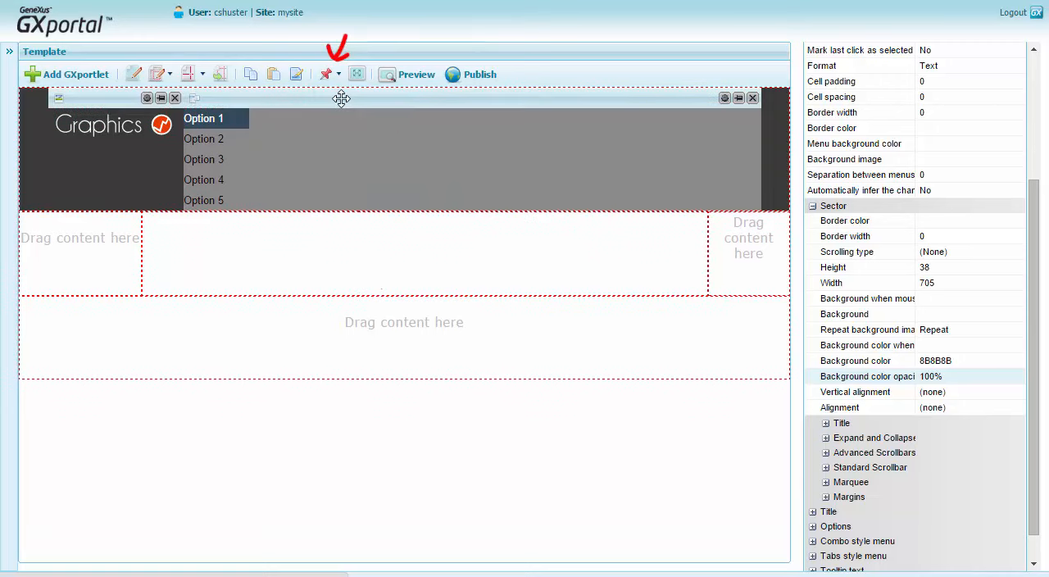
Review the properties of the header's logo and Menu GXportlets by selecting each in turn.
{"action": "left_click", "coordinate": [115, 99]}
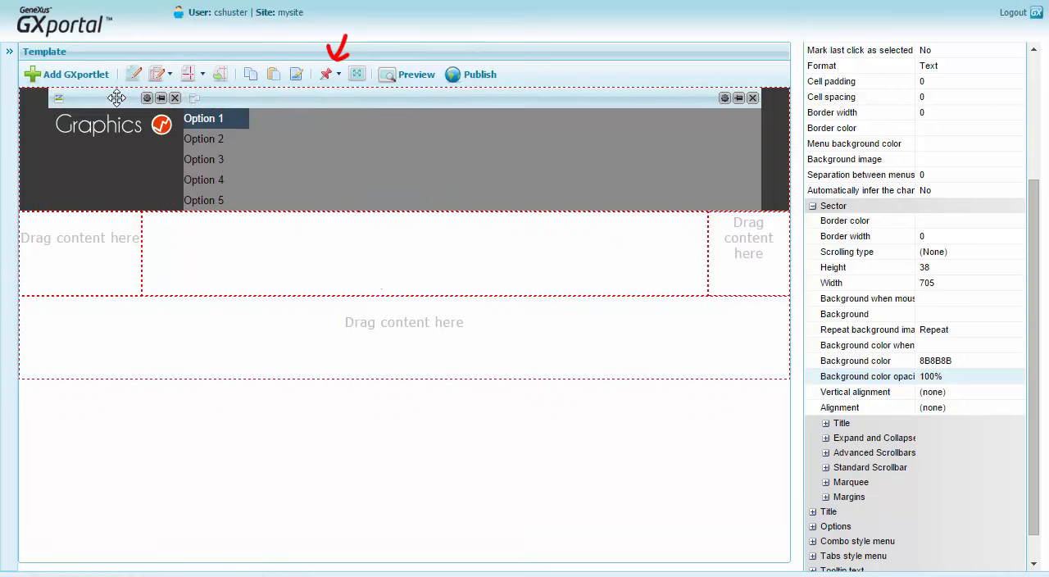
{"action": "left_click", "coordinate": [221, 97]}
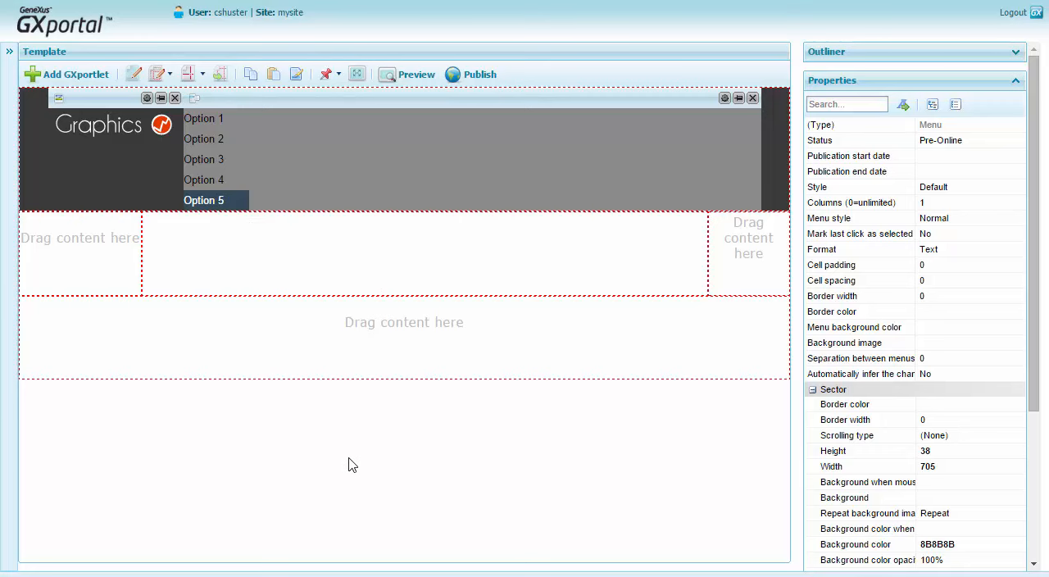
{"action": "left_click", "coordinate": [93, 100]}
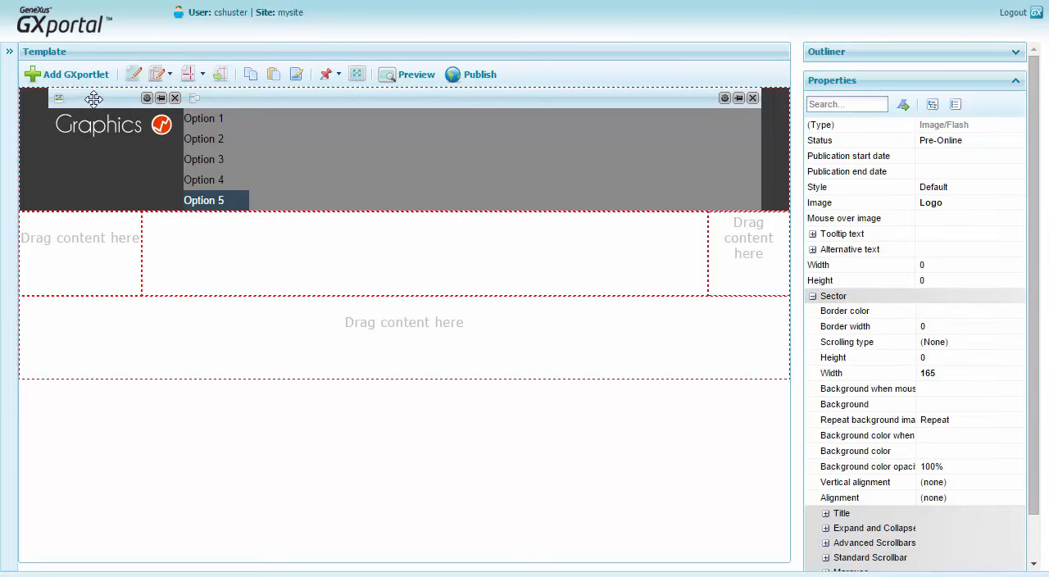
Add a Languages menu GXportlet to the header region directly to the right of the Menu GXportlet, and close the GXportlet gallery.
{"action": "left_click", "coordinate": [82, 74]}
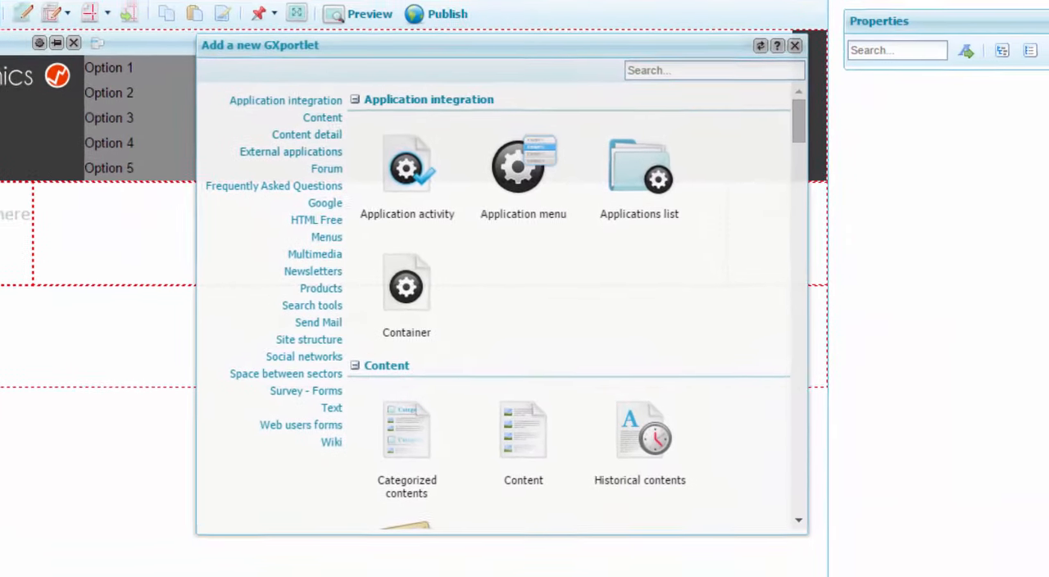
{"action": "left_click", "coordinate": [325, 237]}
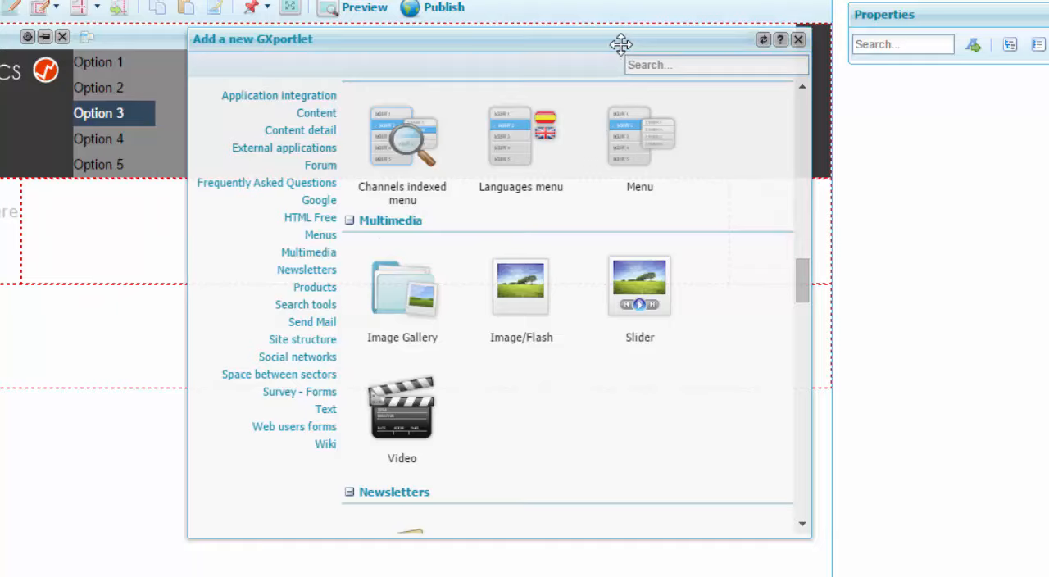
{"action": "left_click_drag", "start_coordinate": [620, 44], "coordinate": [625, 174]}
{"action": "left_click_drag", "start_coordinate": [525, 259], "coordinate": [794, 70]}
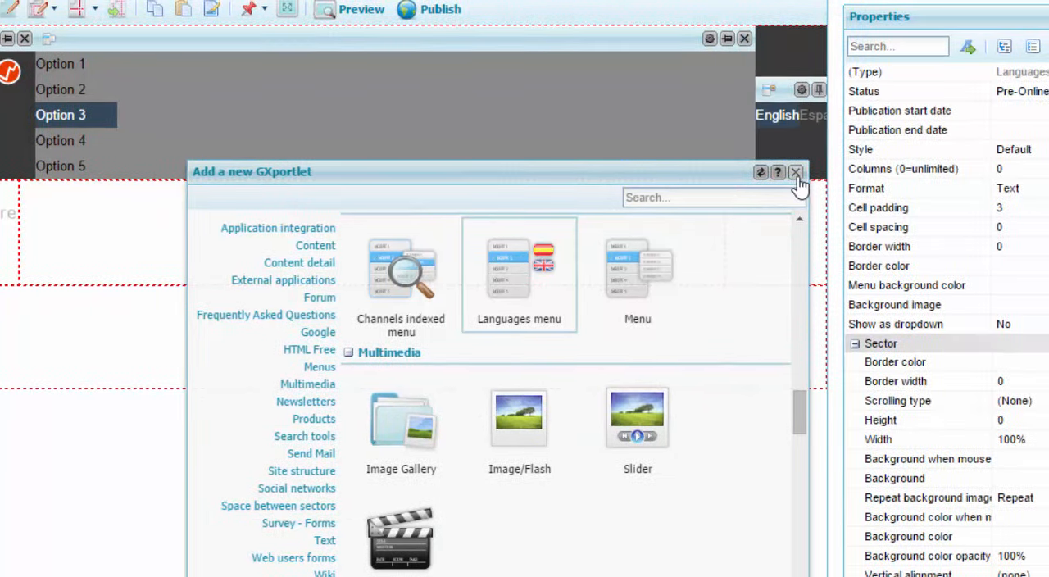
{"action": "left_click", "coordinate": [801, 170]}
Set the Languages menu's sector width to 134 and its sector height to 38.
{"action": "left_click", "coordinate": [1025, 444]}
{"action": "type", "text": "134"}
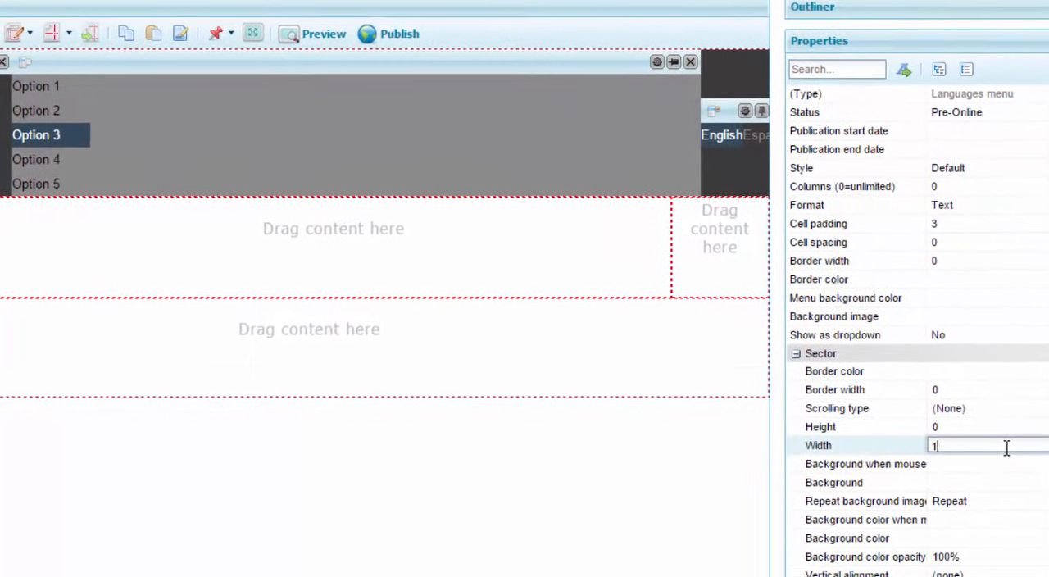
{"action": "left_click", "coordinate": [1034, 424]}
{"action": "type", "text": "38"}
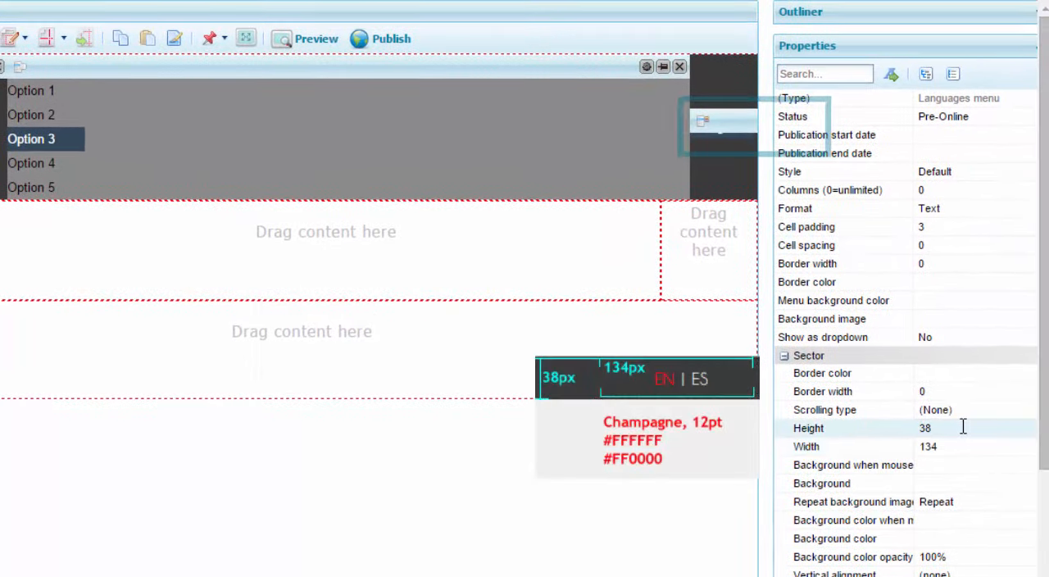
Set the Languages menu's option font size to 12 and its option font color to White.
{"action": "left_click", "coordinate": [785, 356]}
{"action": "left_click", "coordinate": [785, 390]}
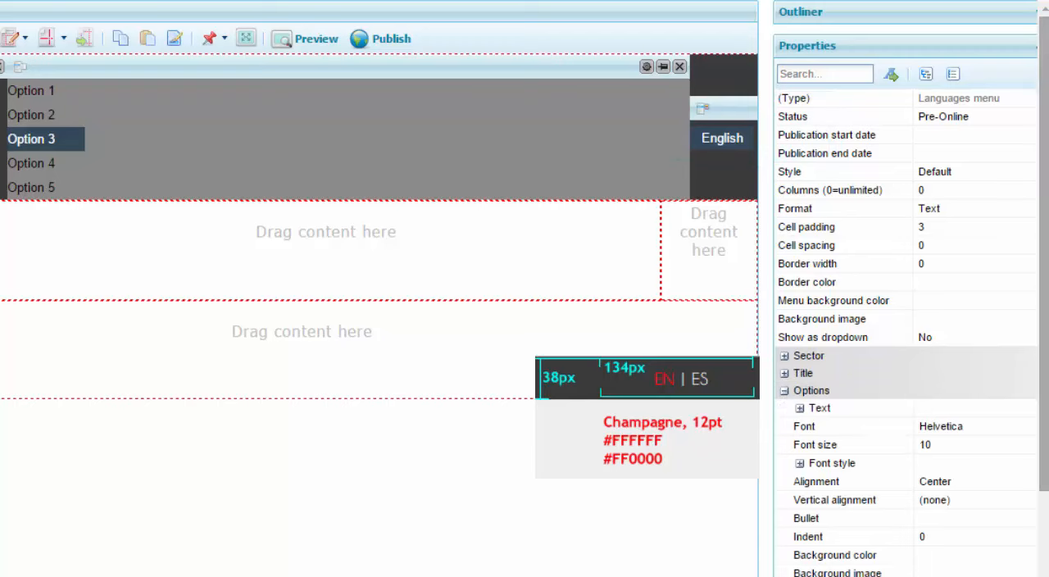
{"action": "scroll", "coordinate": [1047, 365], "scroll_direction": "down", "scroll_amount": 2}
{"action": "left_click", "coordinate": [975, 349]}
{"action": "left_click", "coordinate": [1038, 347]}
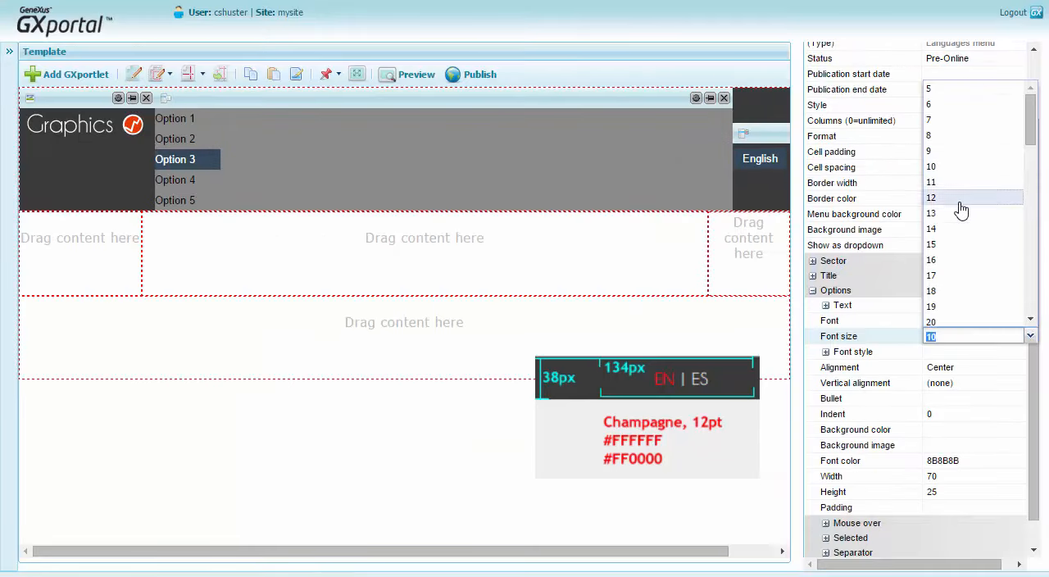
{"action": "left_click", "coordinate": [970, 198]}
{"action": "left_click", "coordinate": [1021, 461]}
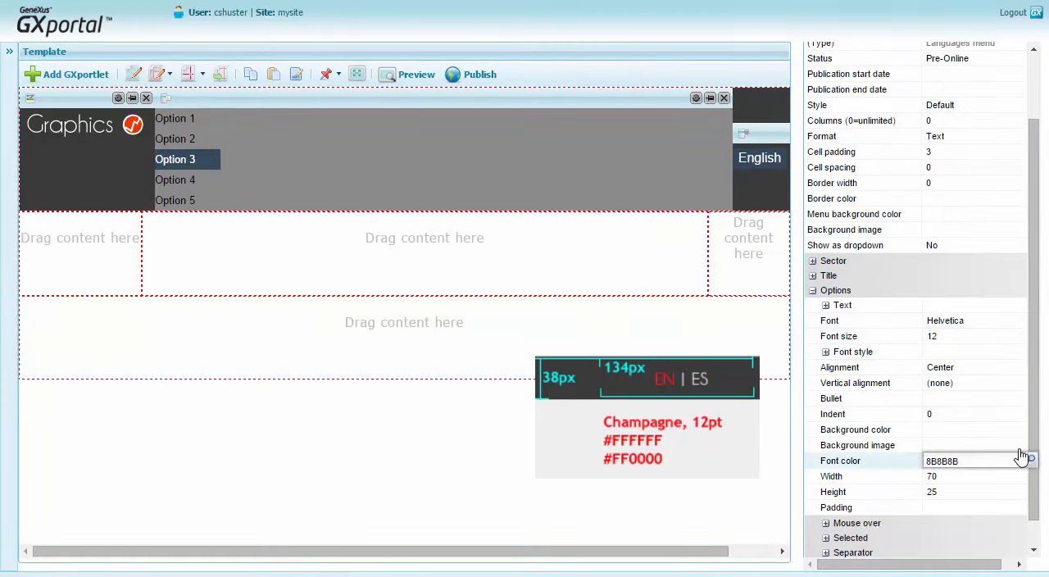
{"action": "left_click", "coordinate": [1032, 461]}
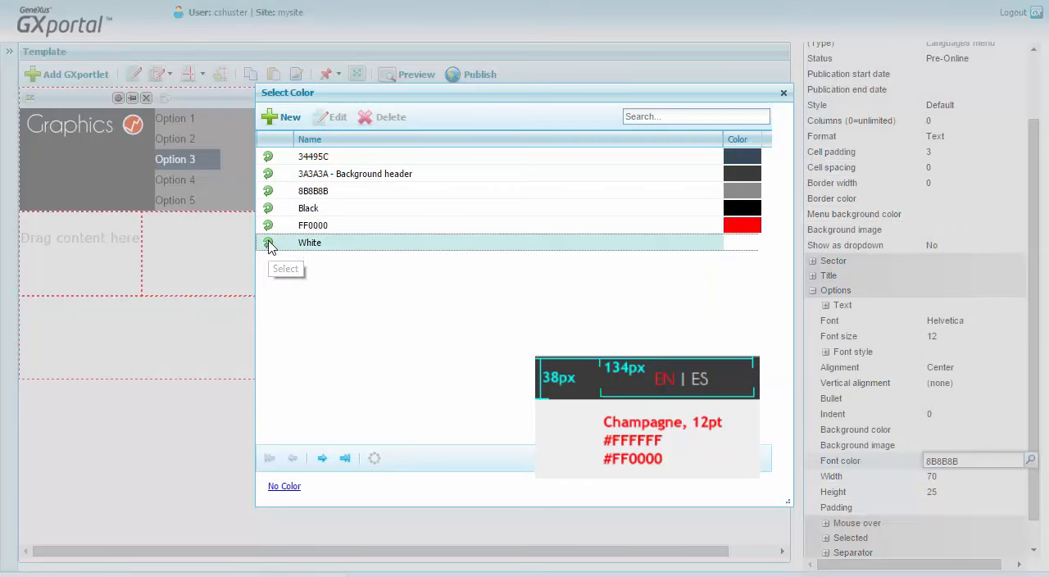
{"action": "left_click", "coordinate": [270, 246]}
Apply the color FF0000 as the font color of the Languages menu's selected option.
{"action": "scroll", "coordinate": [963, 489], "scroll_direction": "down", "scroll_amount": 2}
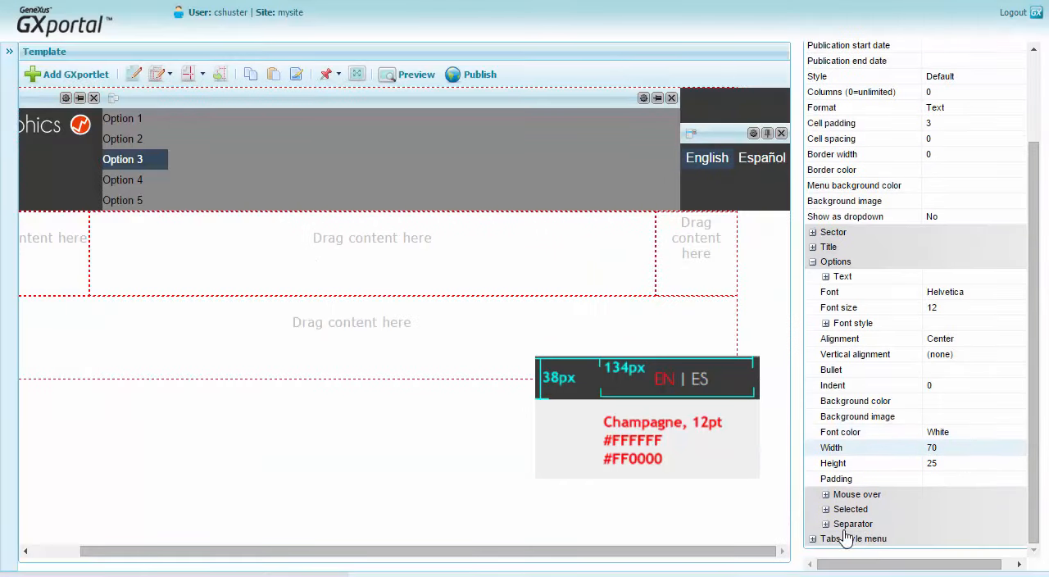
{"action": "left_click", "coordinate": [827, 509]}
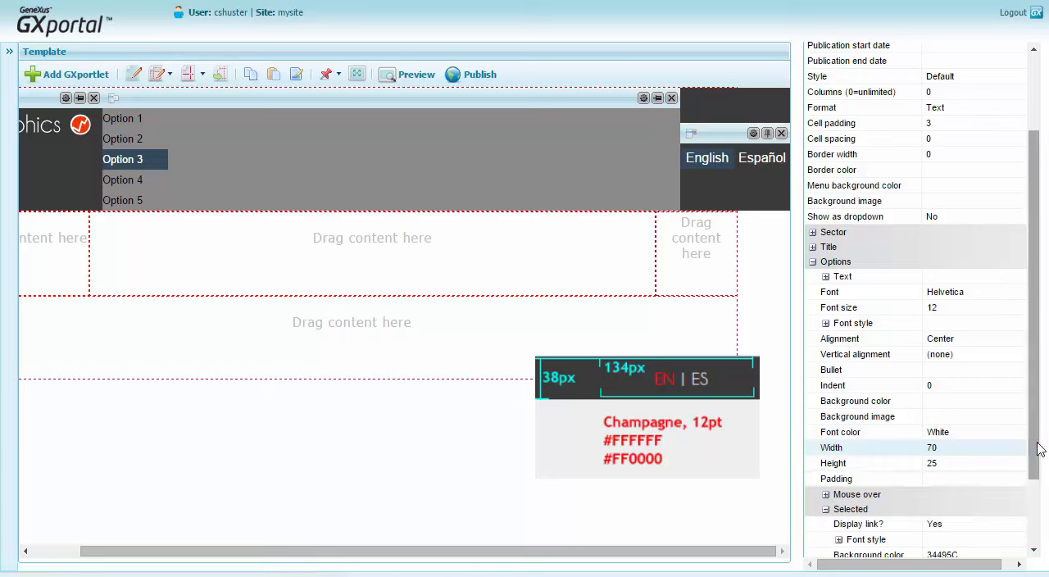
{"action": "scroll", "coordinate": [1037, 451], "scroll_direction": "down", "scroll_amount": 3}
{"action": "left_click", "coordinate": [1005, 495]}
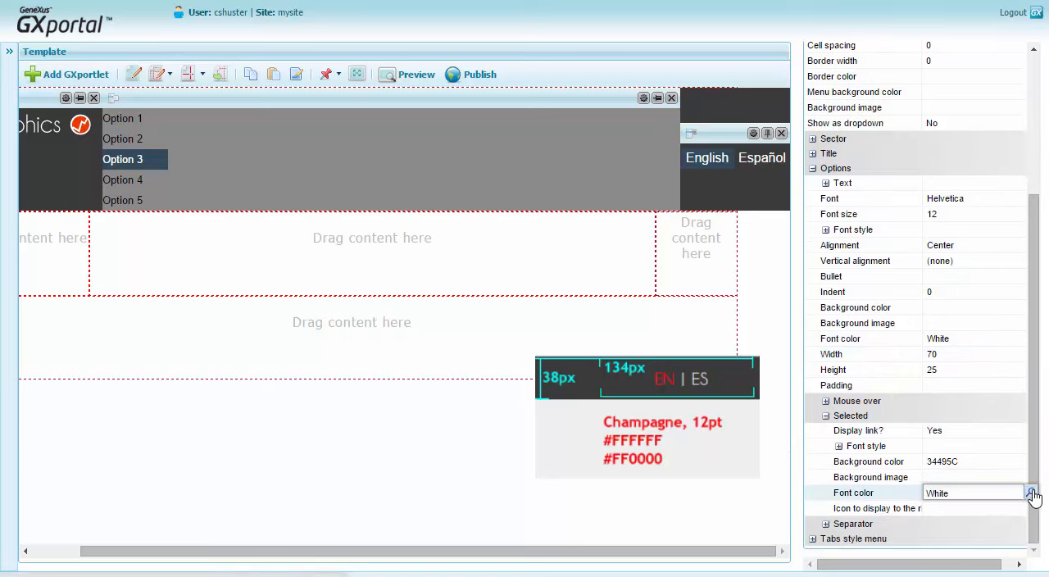
{"action": "left_click", "coordinate": [1032, 493]}
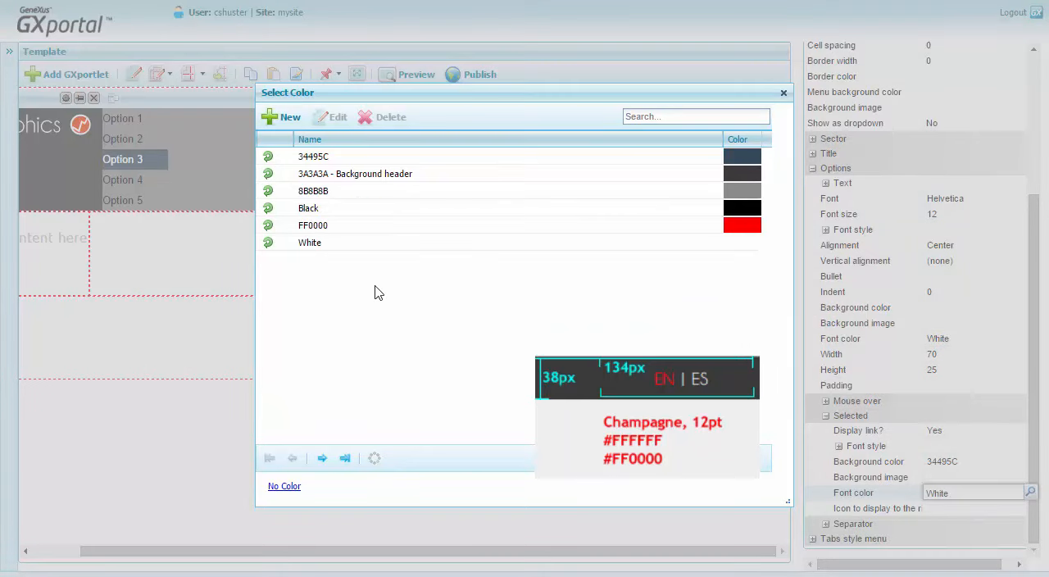
{"action": "double_click", "coordinate": [313, 226]}
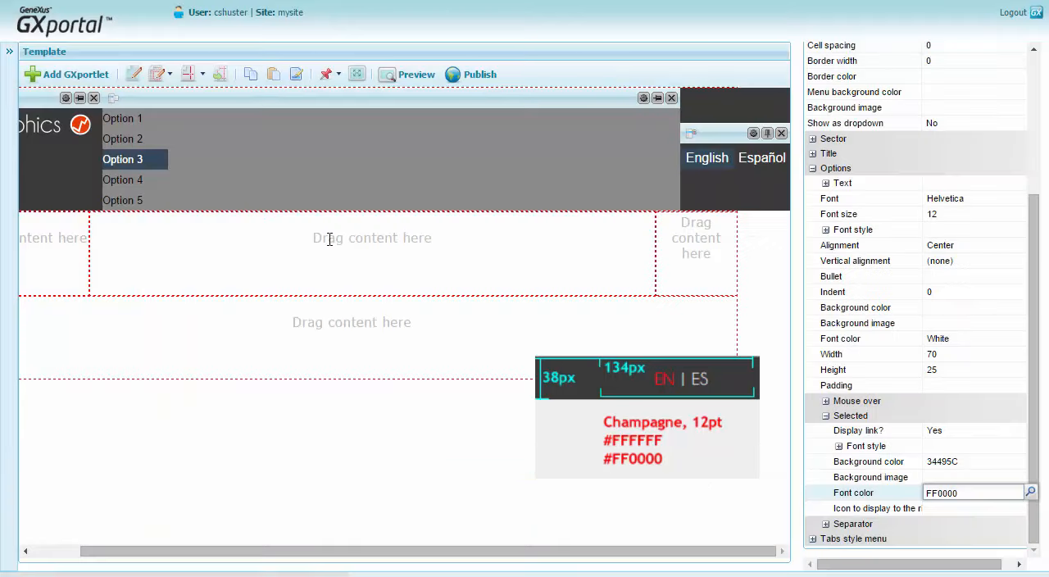
{"action": "left_click", "coordinate": [950, 510]}
Set the Languages menu's separation between options to 1 and its separator character to "|".
{"action": "left_click", "coordinate": [827, 524]}
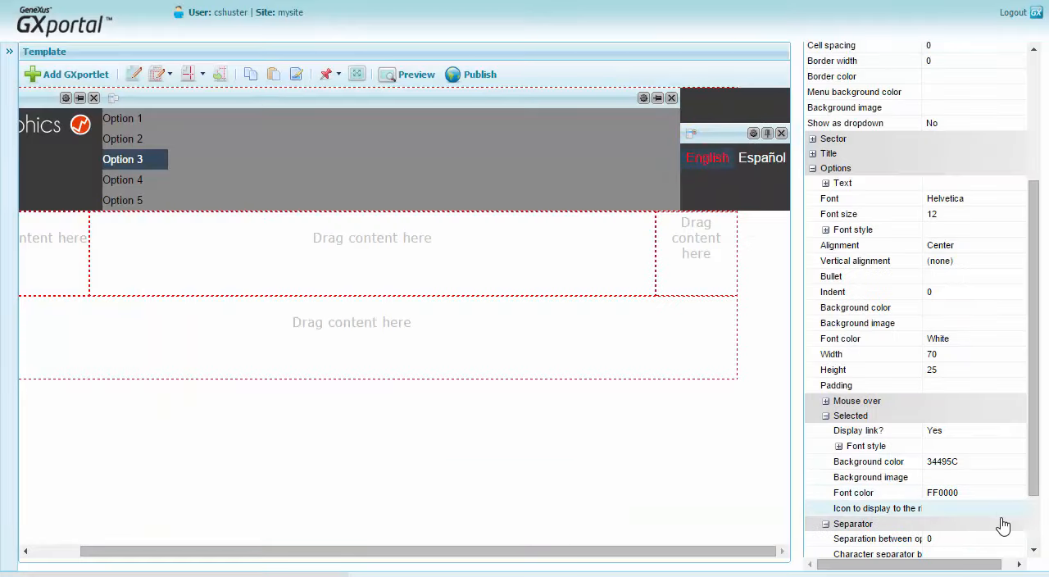
{"action": "scroll", "coordinate": [1004, 525], "scroll_direction": "down", "scroll_amount": 3}
{"action": "left_click_drag", "start_coordinate": [803, 508], "coordinate": [783, 507]}
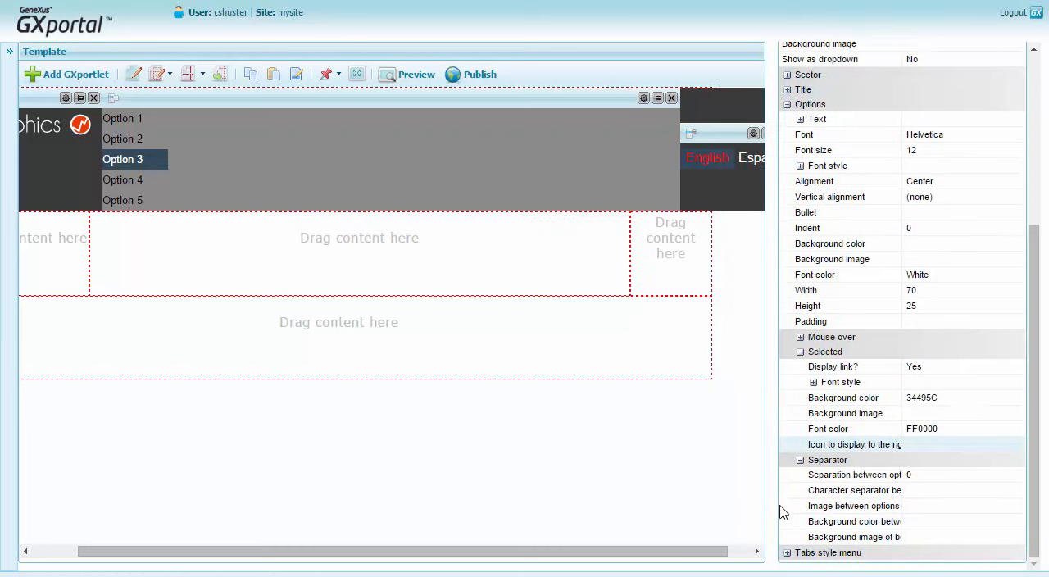
{"action": "left_click", "coordinate": [963, 476]}
{"action": "left_click", "coordinate": [918, 246]}
{"action": "left_click", "coordinate": [935, 491]}
{"action": "type", "text": "|"}
{"action": "left_click", "coordinate": [953, 506]}
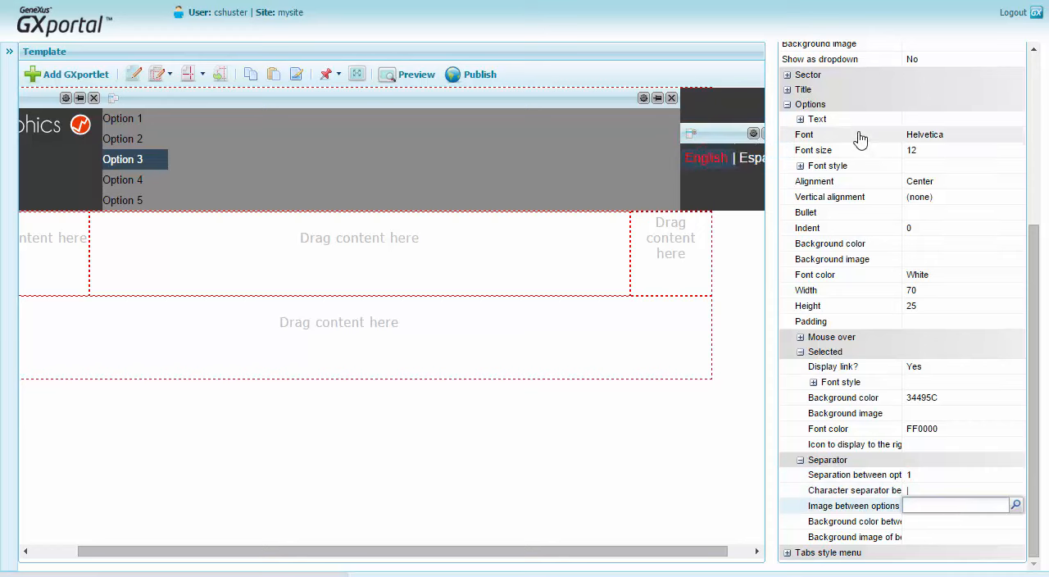
Set the Languages menu's option texts to EN for English and ES for Español.
{"action": "left_click", "coordinate": [801, 120]}
{"action": "left_click", "coordinate": [927, 134]}
{"action": "type", "text": "EN"}
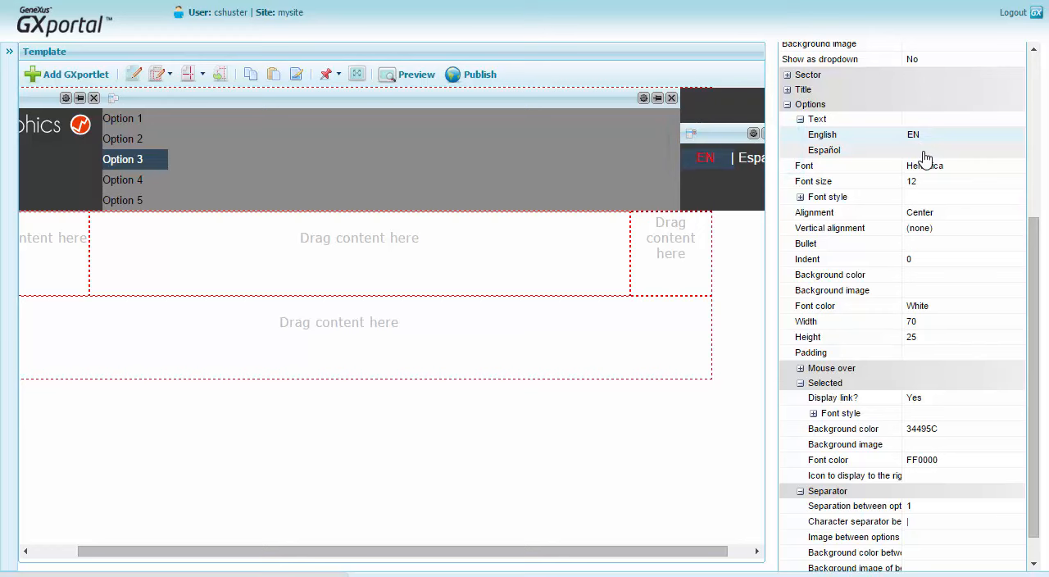
{"action": "left_click", "coordinate": [923, 150]}
{"action": "type", "text": "ES"}
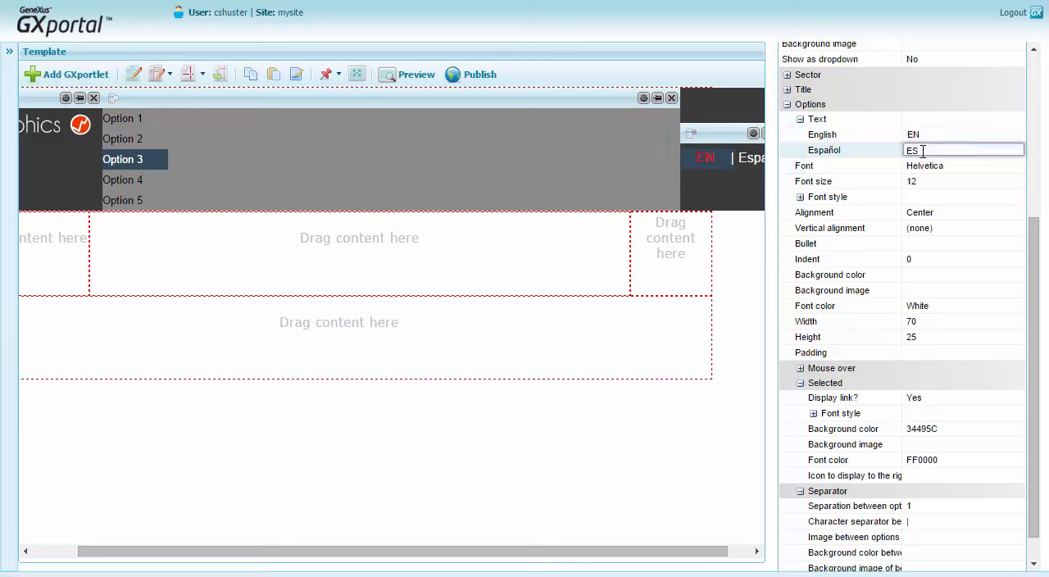
{"action": "key", "text": "Return"}
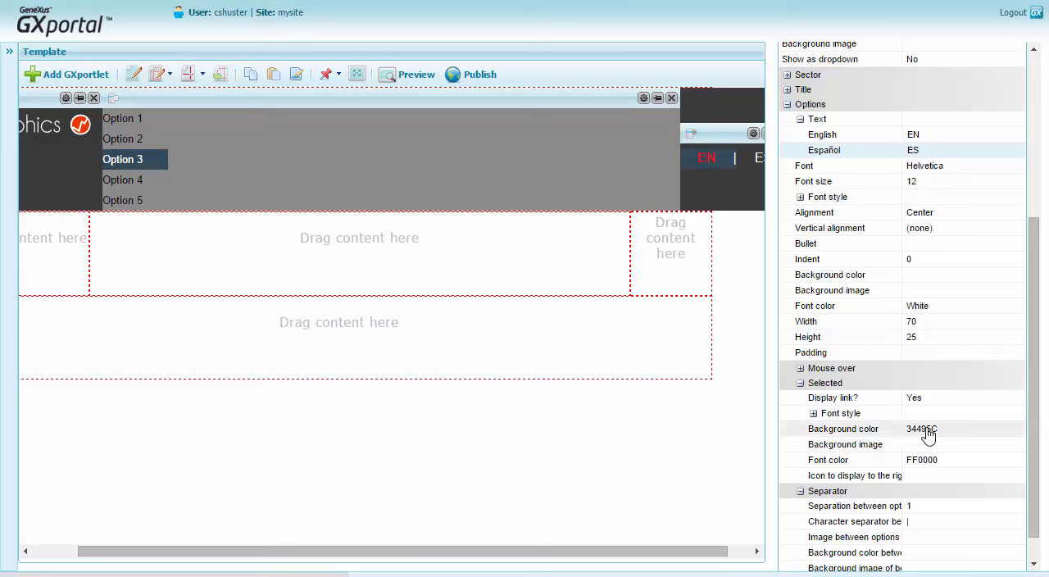
Remove the background color from the Languages menu's selected and mouse-over option styles by choosing No Color.
{"action": "left_click", "coordinate": [956, 433]}
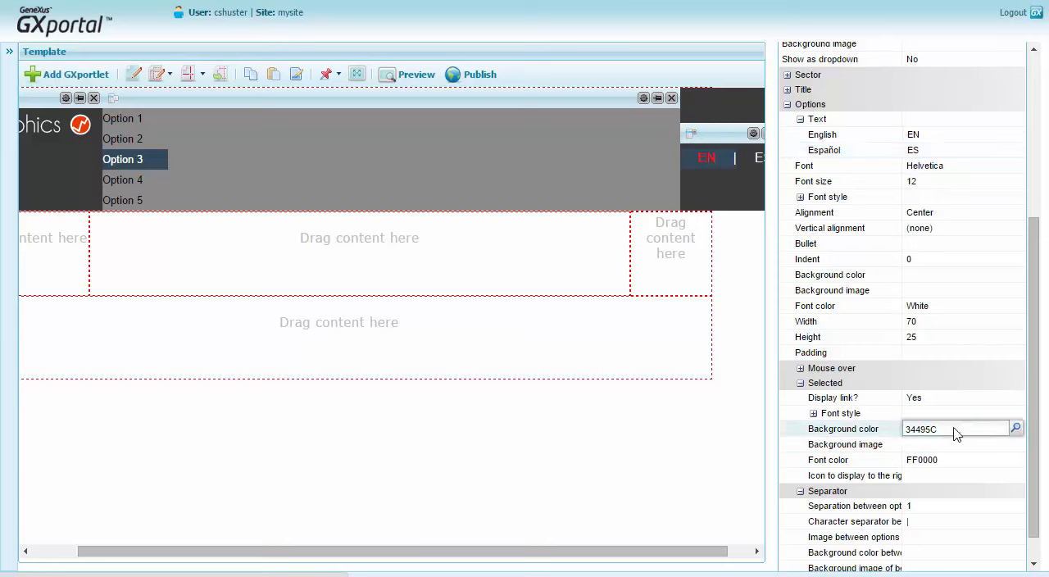
{"action": "left_click", "coordinate": [1016, 432]}
{"action": "left_click", "coordinate": [285, 487]}
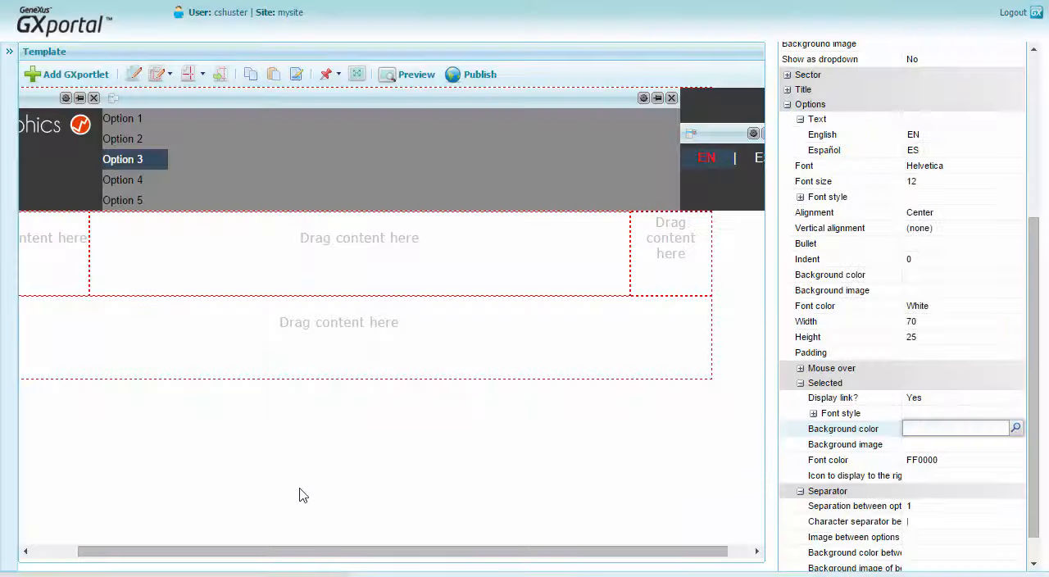
{"action": "left_click", "coordinate": [983, 399]}
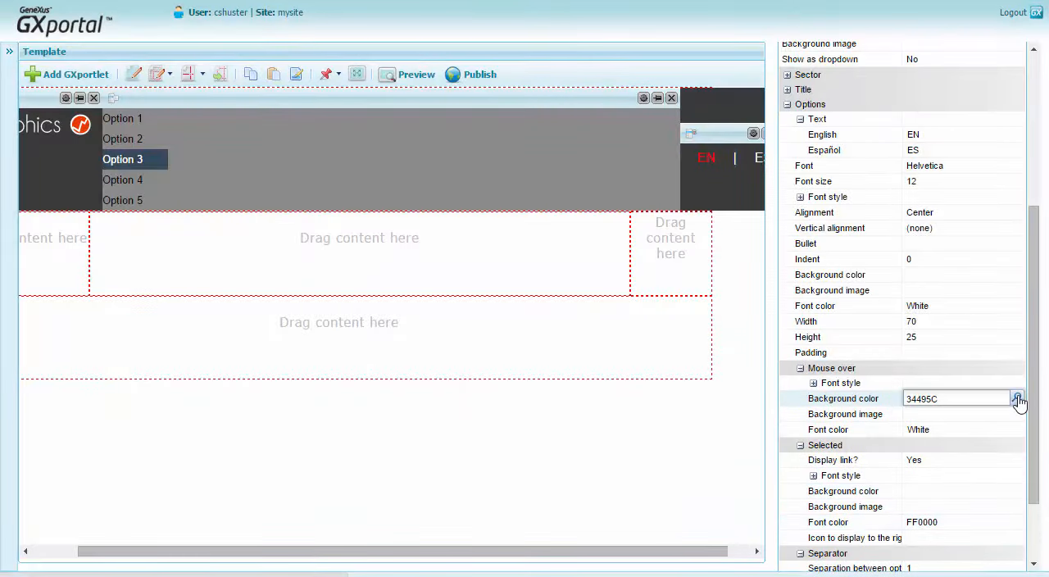
{"action": "left_click", "coordinate": [1016, 399]}
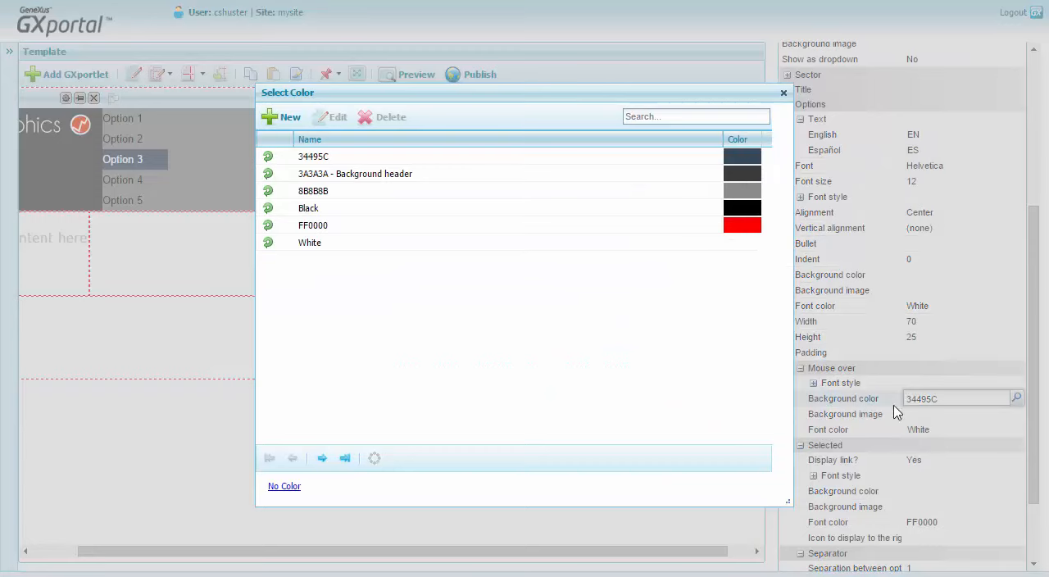
{"action": "left_click", "coordinate": [284, 486]}
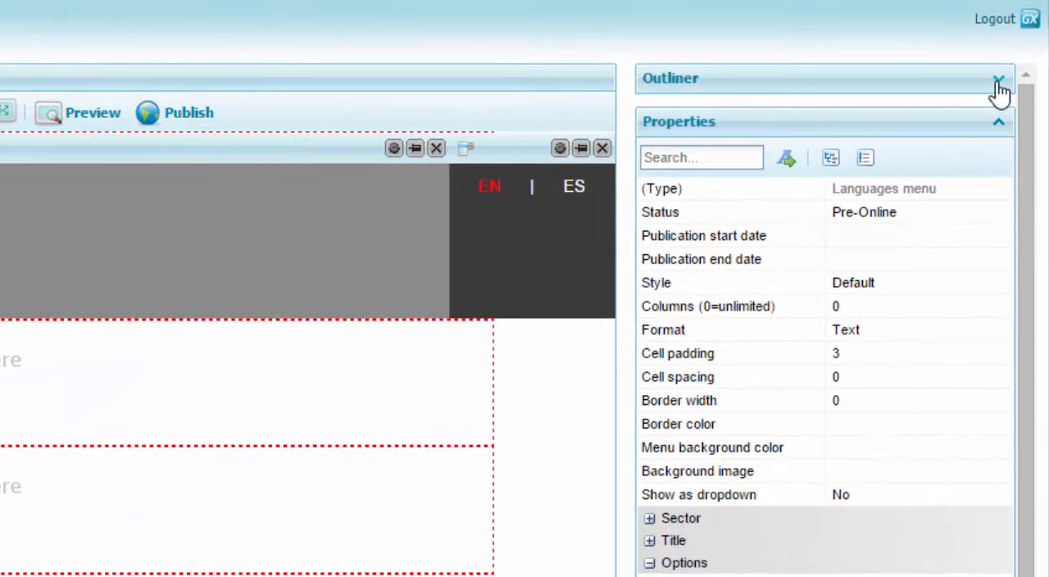
Expand the outliner and set the Header 3 region's status to Offline.
{"action": "left_click", "coordinate": [998, 81]}
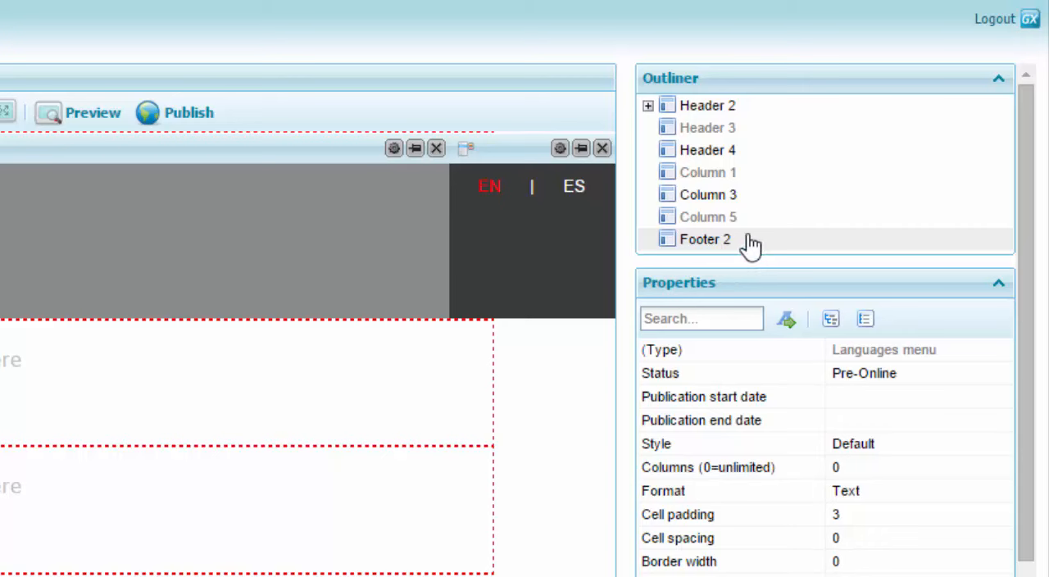
{"action": "left_click", "coordinate": [753, 139]}
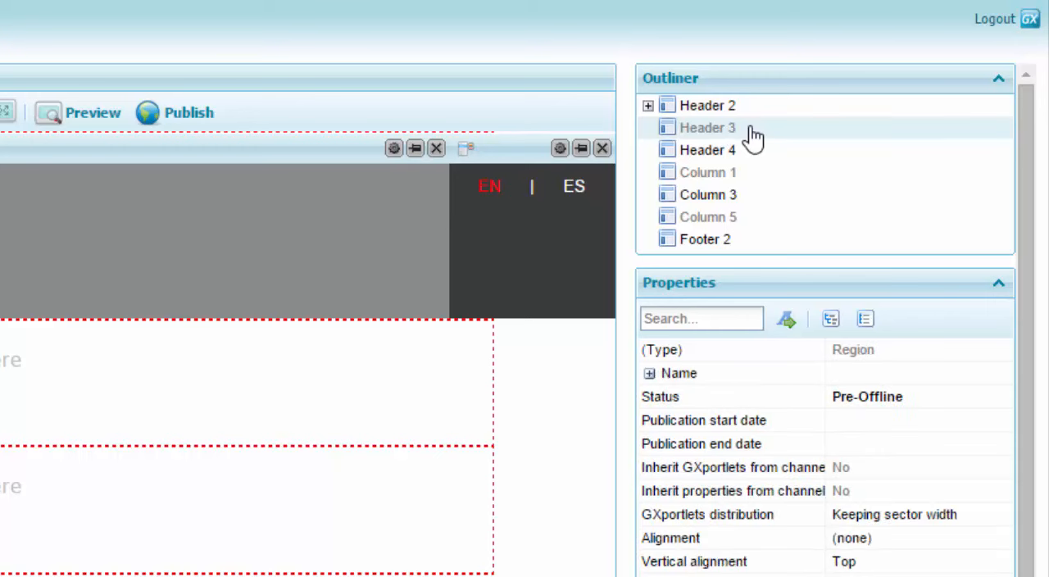
{"action": "left_click", "coordinate": [951, 402]}
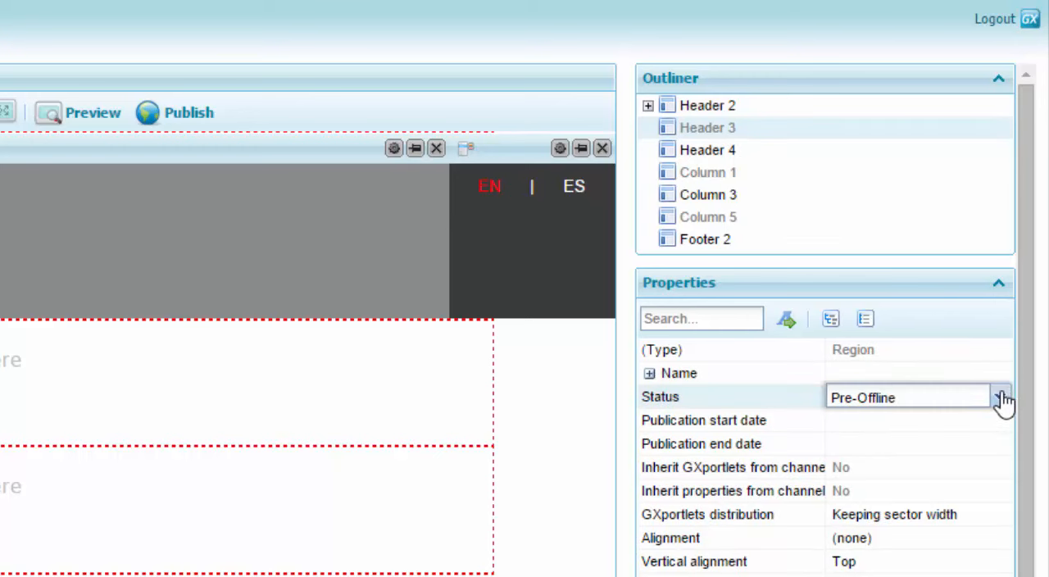
{"action": "left_click", "coordinate": [1002, 400]}
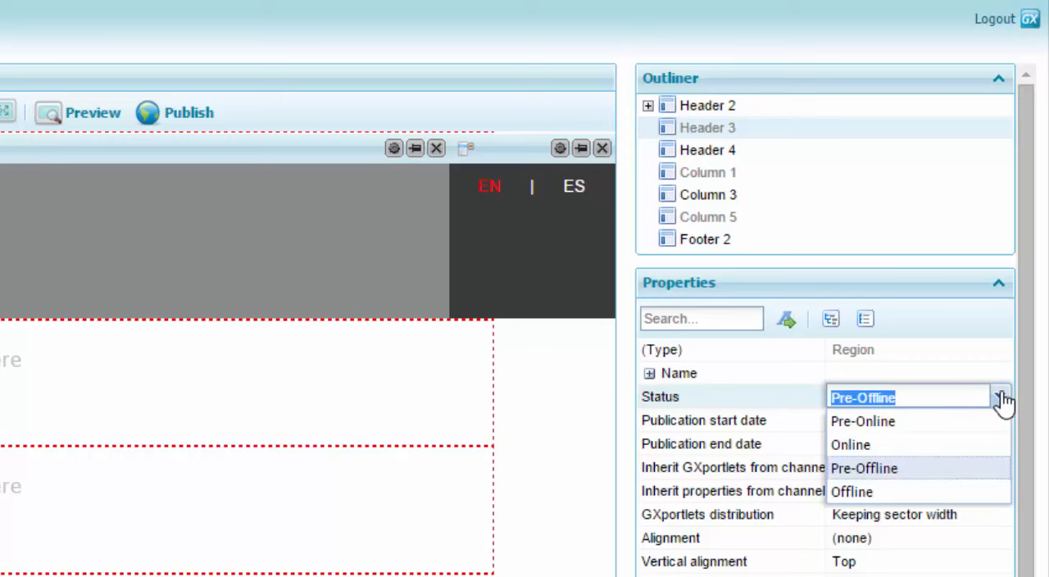
{"action": "left_click", "coordinate": [924, 490]}
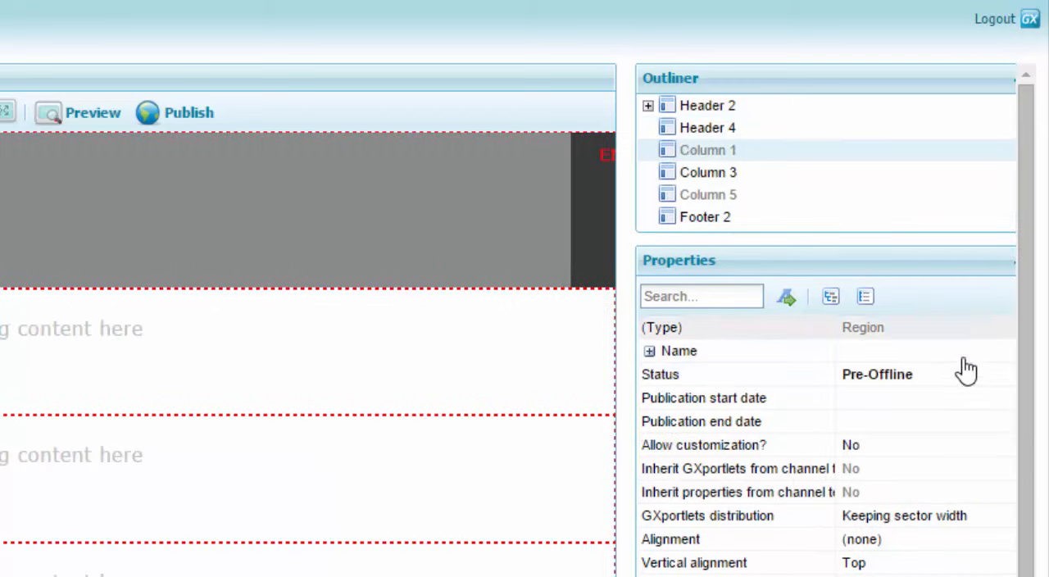
Set the status of the Column 1 and Column 5 regions to Offline.
{"action": "left_click", "coordinate": [979, 373]}
{"action": "left_click", "coordinate": [1020, 375]}
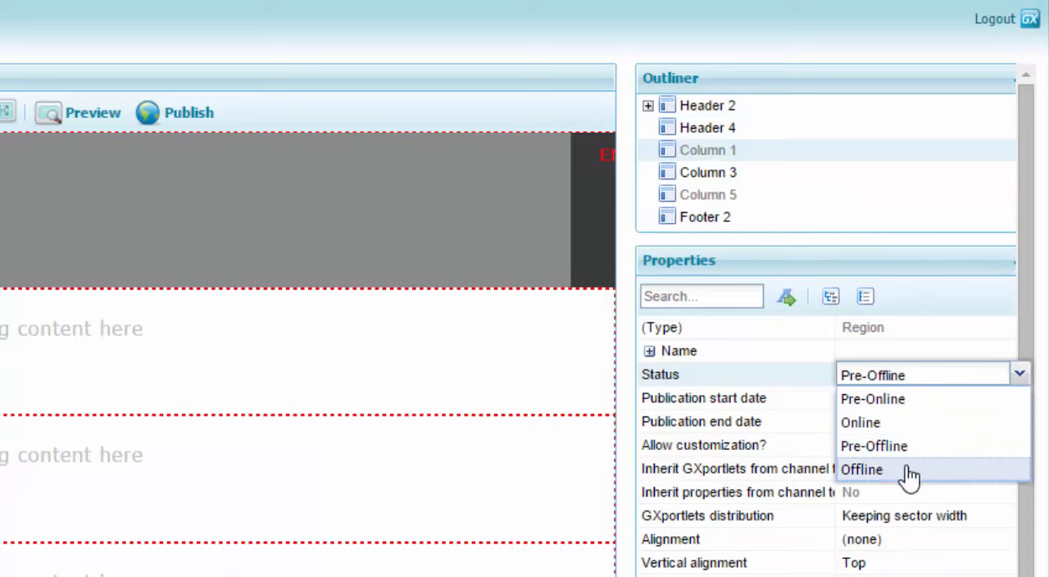
{"action": "left_click", "coordinate": [910, 469]}
{"action": "left_click", "coordinate": [812, 174]}
{"action": "left_click", "coordinate": [979, 352]}
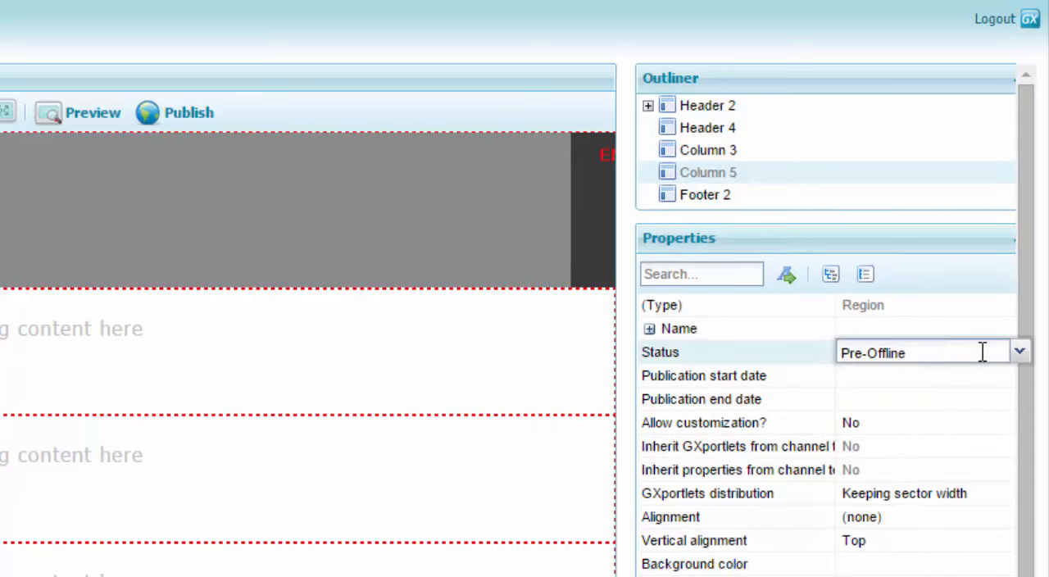
{"action": "left_click", "coordinate": [1019, 354]}
{"action": "left_click", "coordinate": [937, 453]}
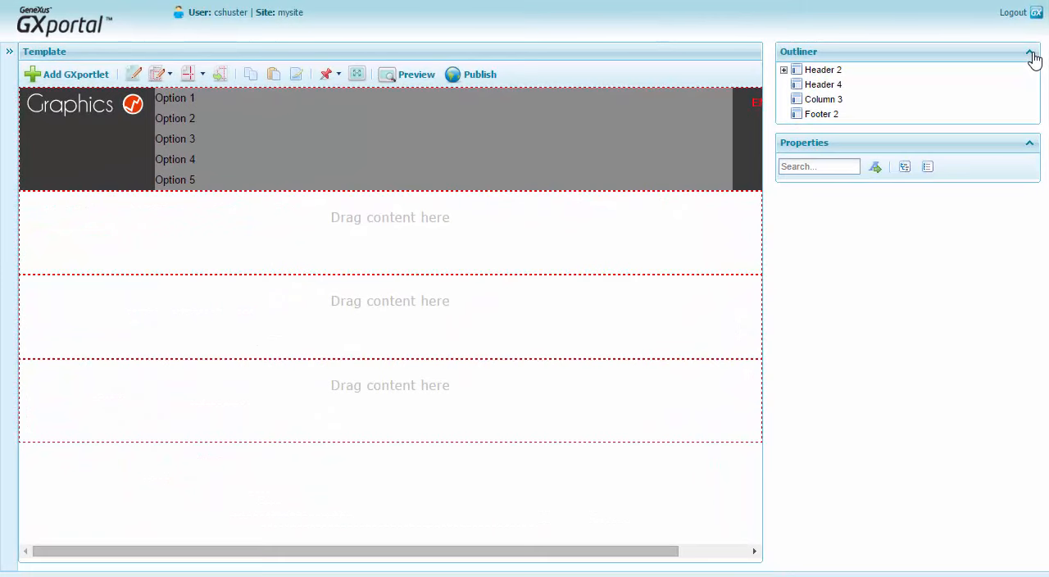
Set the height of the Header 4 region to 270.
{"action": "left_click", "coordinate": [842, 87]}
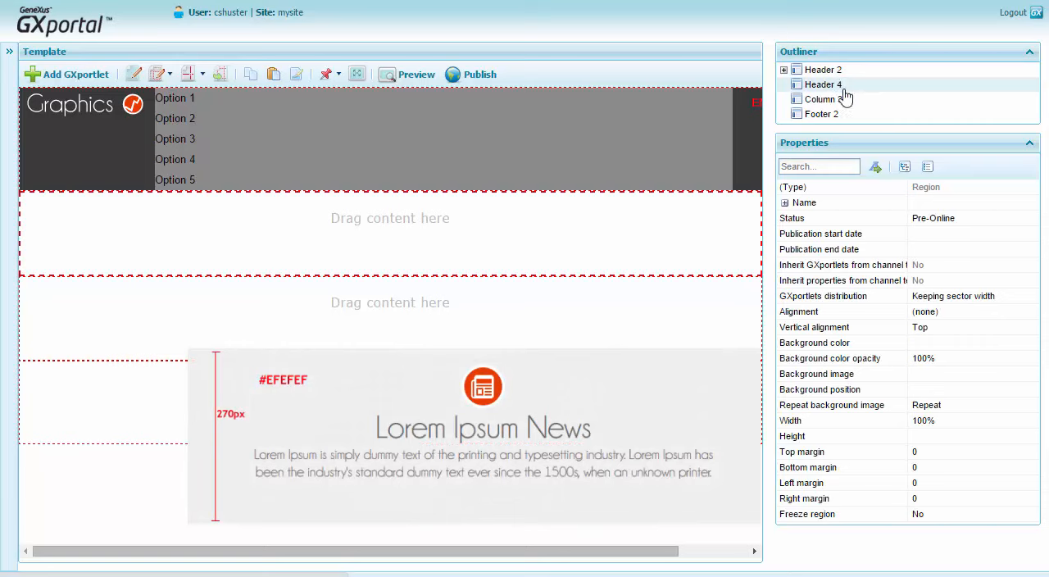
{"action": "left_click", "coordinate": [961, 436]}
{"action": "type", "text": "270"}
{"action": "key", "text": "Return"}
Create the color #EFEFEF, described in English as "EFEFEF - Background second header" and also in Spanish, and apply it as Header 4's background color.
{"action": "left_click", "coordinate": [968, 342]}
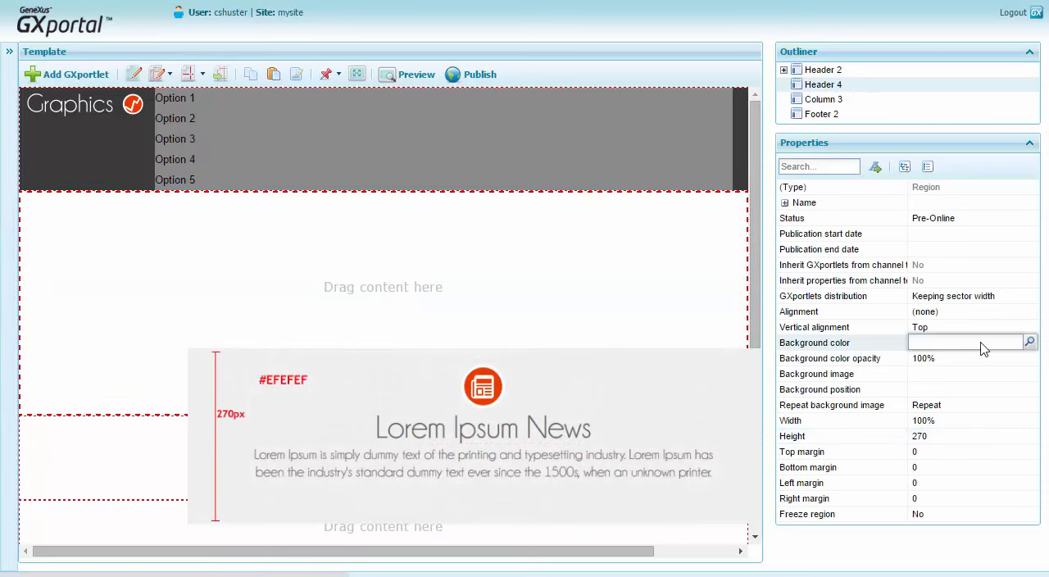
{"action": "left_click", "coordinate": [1029, 342]}
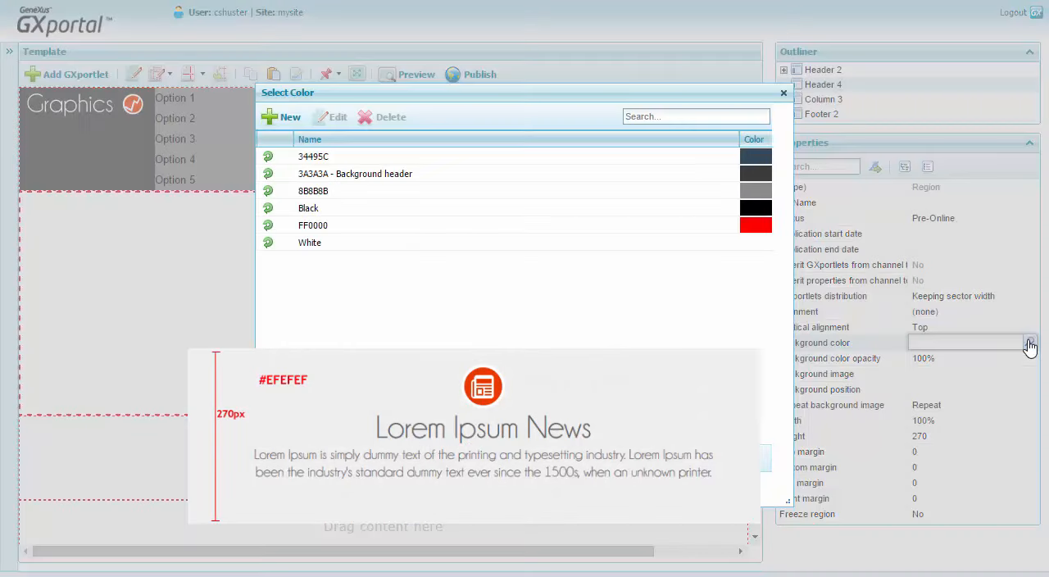
{"action": "left_click", "coordinate": [280, 119]}
{"action": "type", "text": "#EFEFEF"}
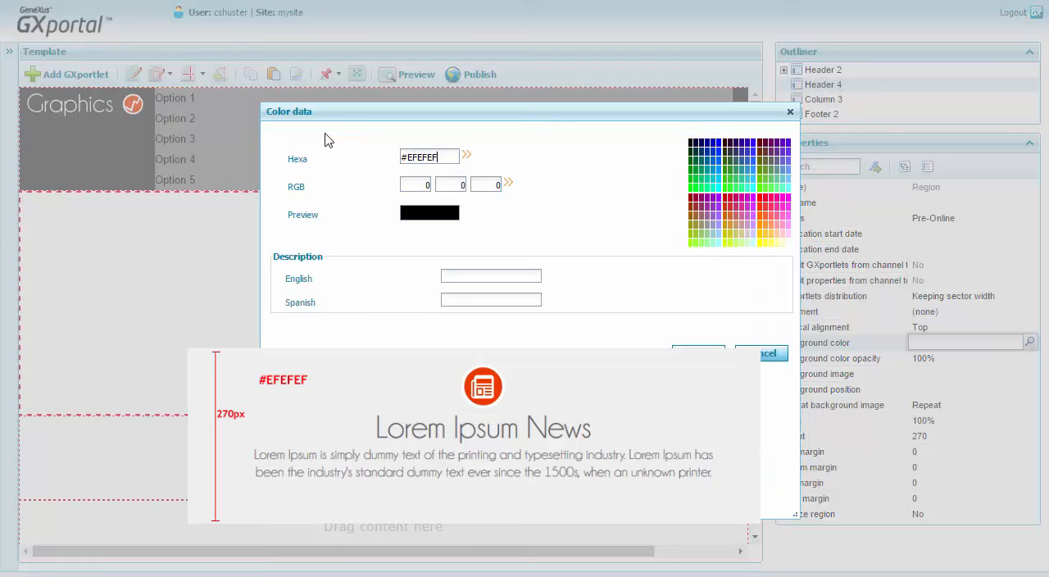
{"action": "left_click", "coordinate": [462, 277]}
{"action": "type", "text": "EFEFEF - Backgro"}
{"action": "type", "text": "und second h"}
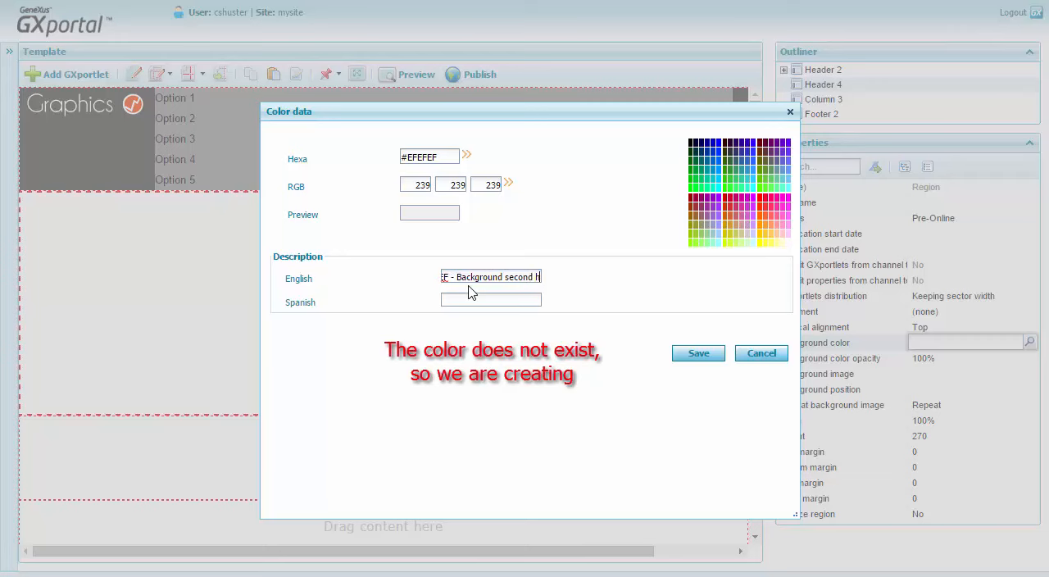
{"action": "type", "text": "eader"}
{"action": "key", "text": "Tab"}
{"action": "type", "text": "EFEFE"}
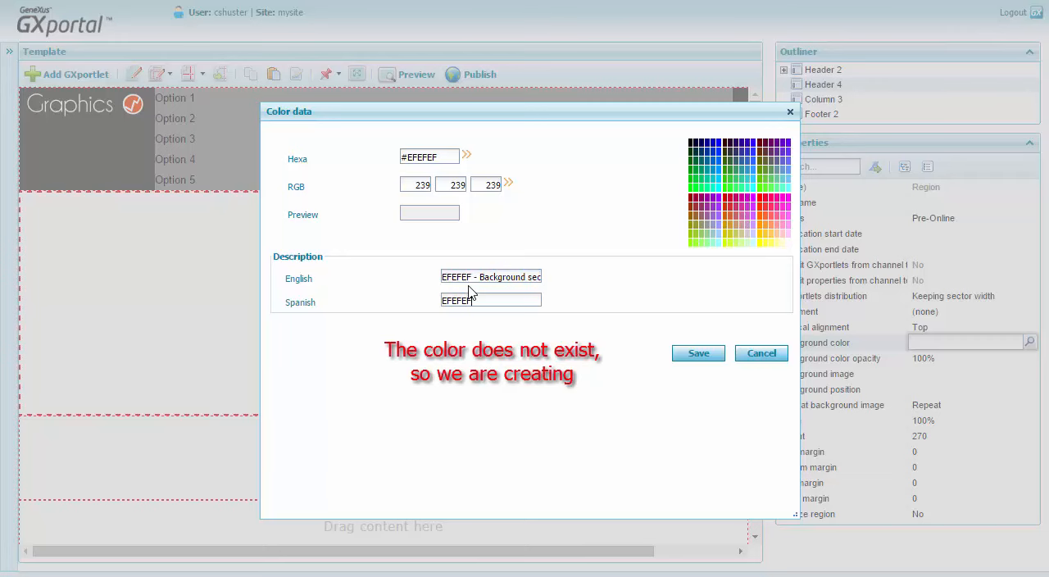
{"action": "type", "text": "F - Fondo segundo header"}
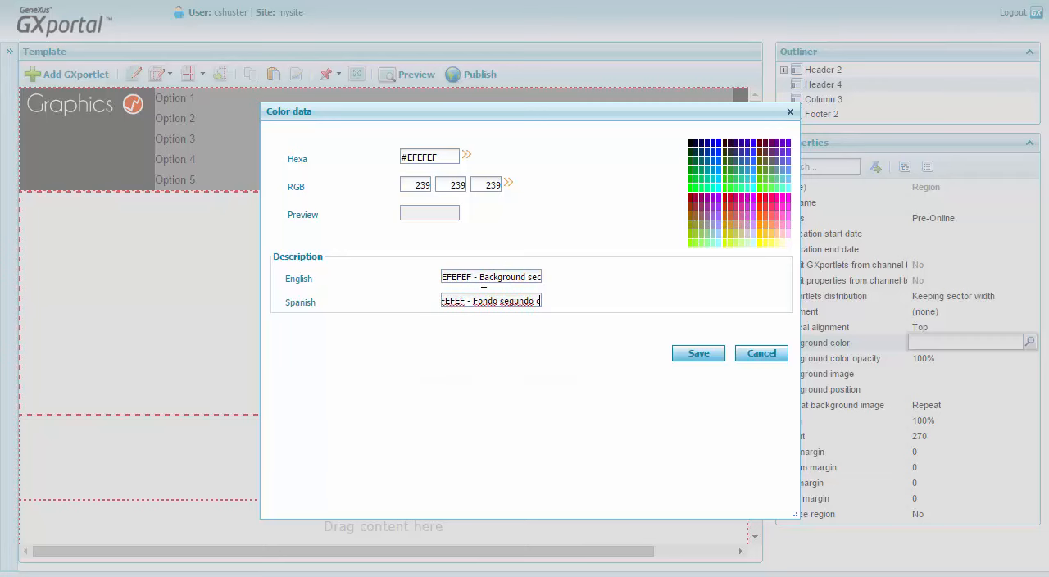
{"action": "left_click", "coordinate": [694, 357]}
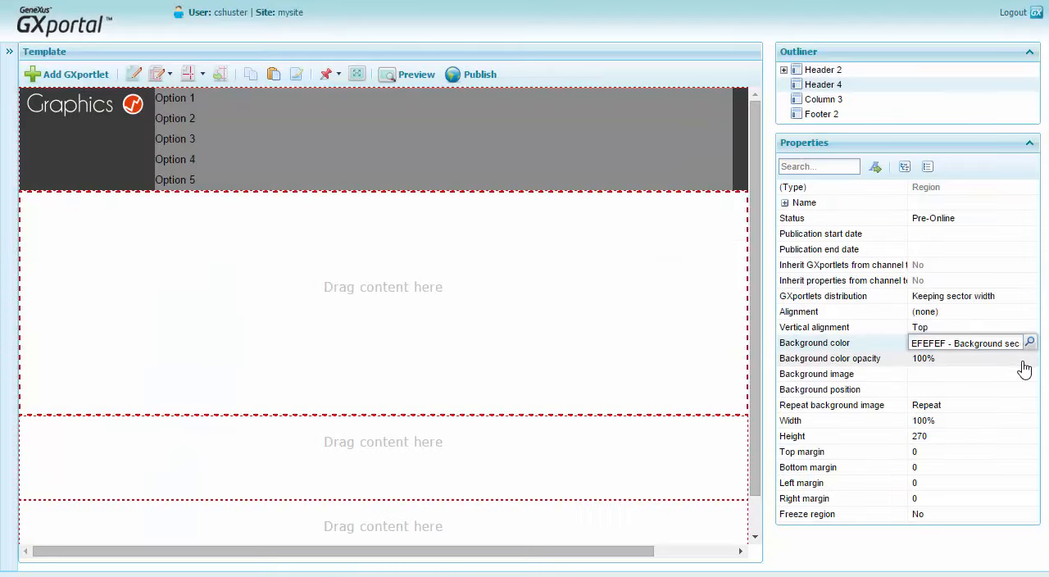
Set the alignment of the Header 4 region to Center.
{"action": "left_click", "coordinate": [992, 313]}
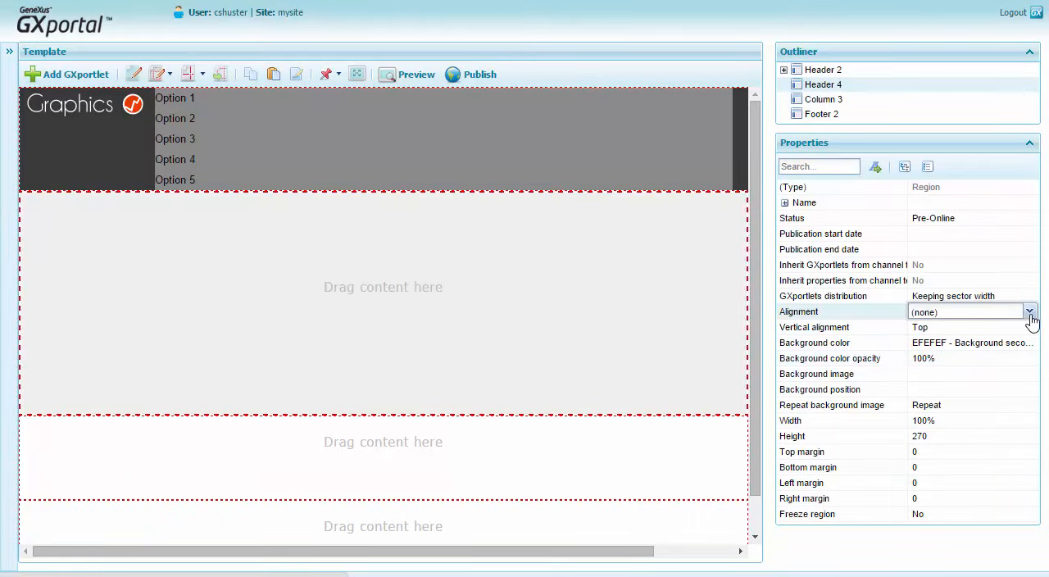
{"action": "left_click", "coordinate": [1031, 313]}
{"action": "left_click", "coordinate": [992, 359]}
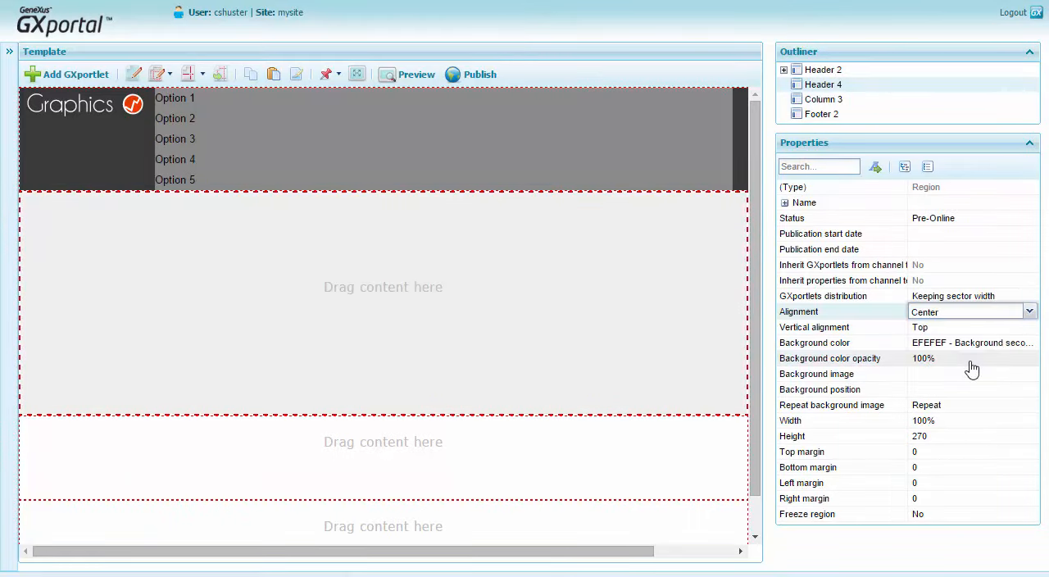
Give the Column 3 region a White background color and set its alignment to Center.
{"action": "left_click", "coordinate": [840, 108]}
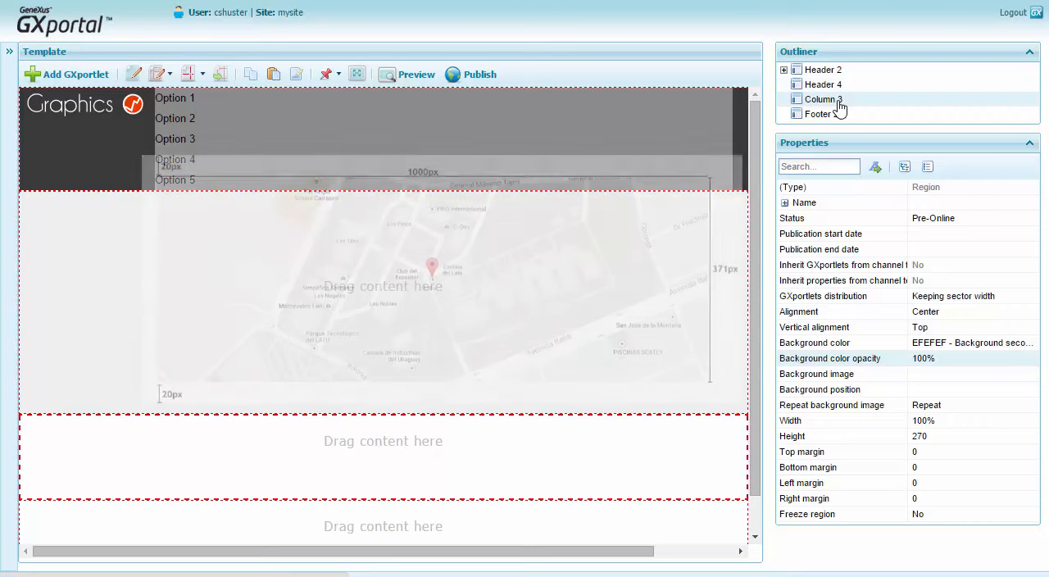
{"action": "left_click", "coordinate": [978, 359]}
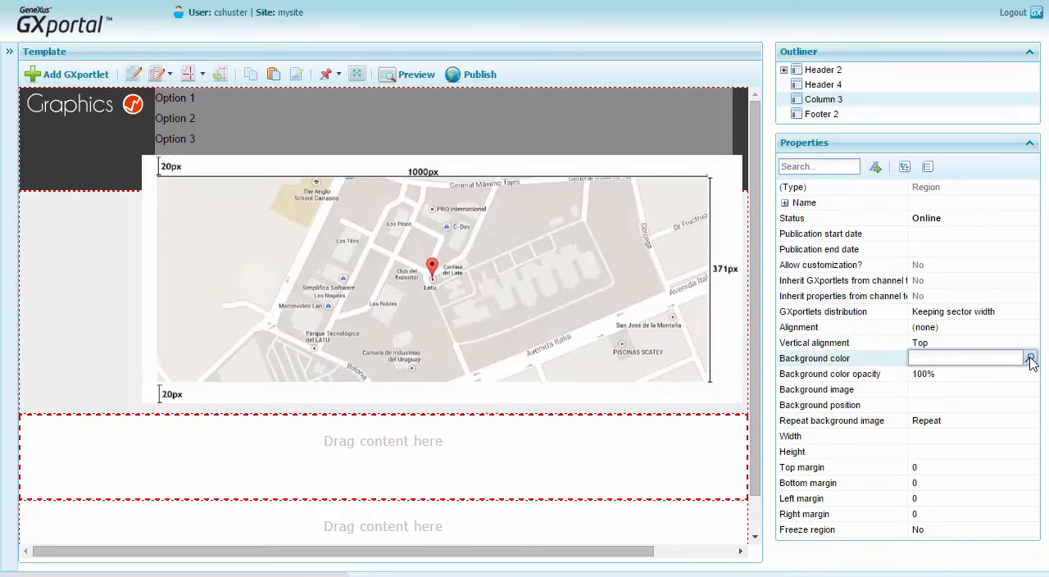
{"action": "left_click", "coordinate": [1030, 361]}
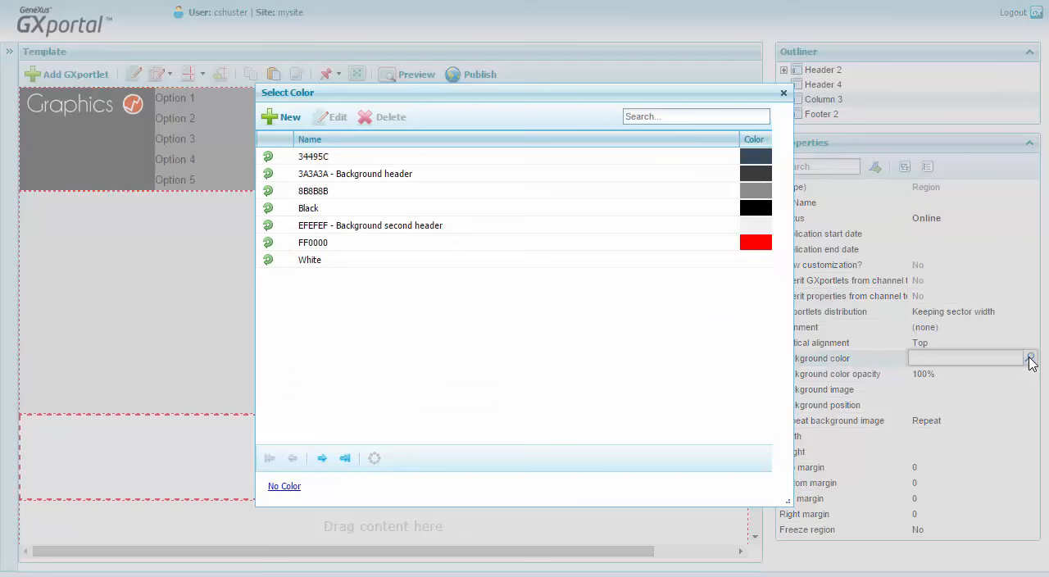
{"action": "left_click", "coordinate": [270, 260]}
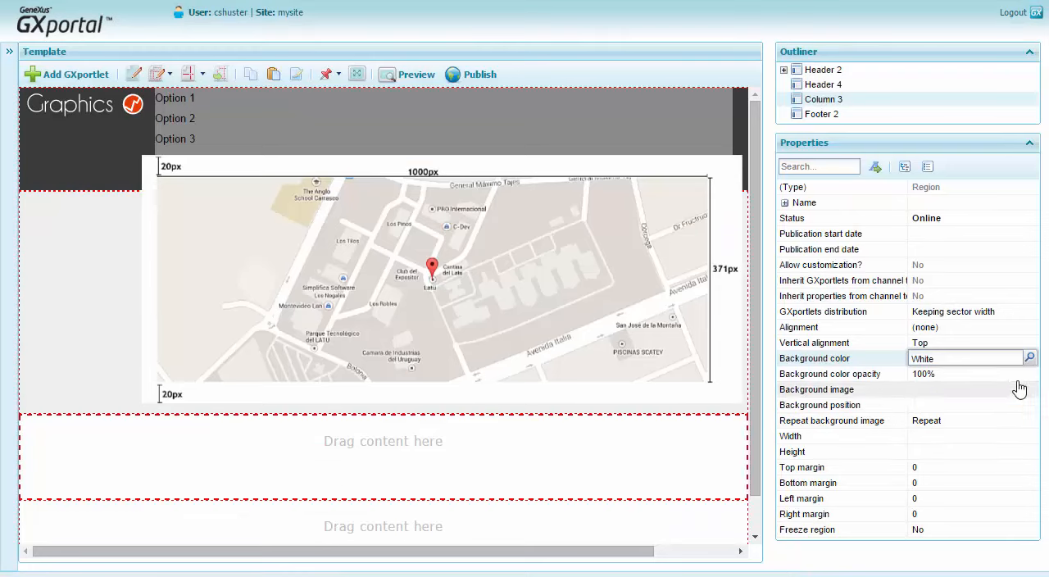
{"action": "left_click", "coordinate": [1013, 328]}
{"action": "left_click", "coordinate": [1027, 328]}
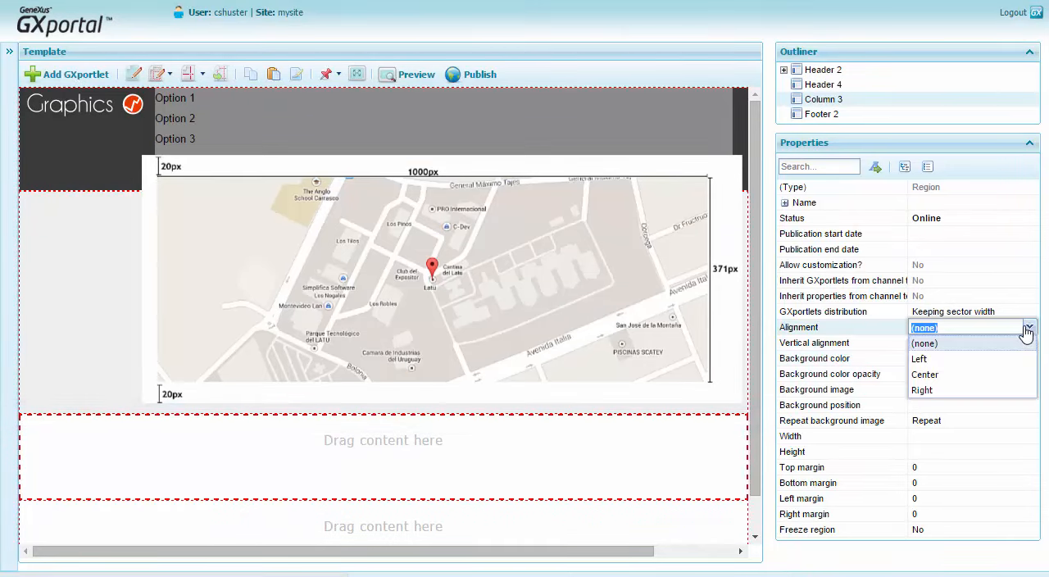
{"action": "left_click", "coordinate": [925, 375]}
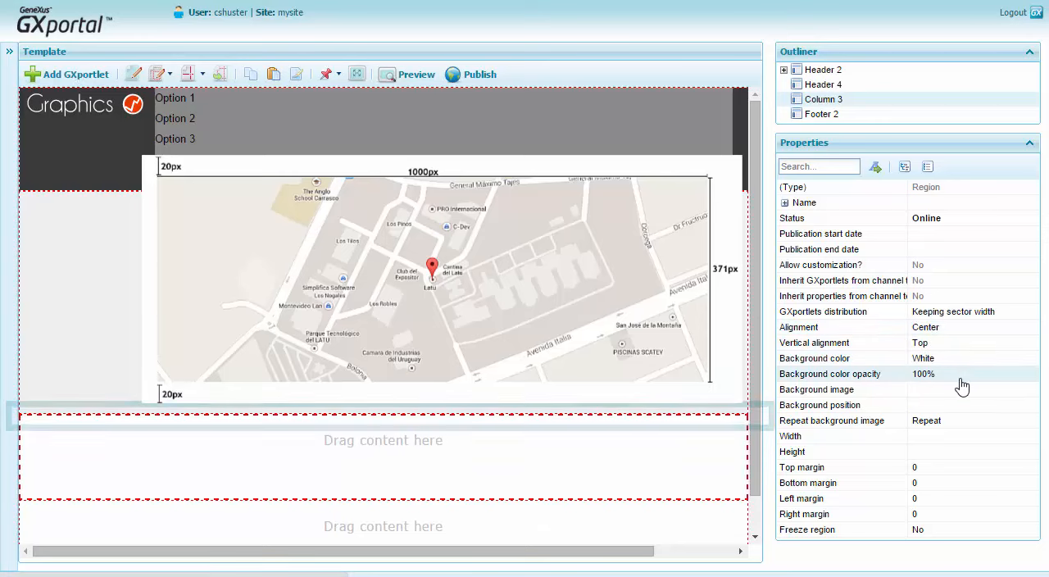
Set both the top margin and the bottom margin of the Column 3 region to 20.
{"action": "left_click", "coordinate": [943, 468]}
{"action": "type", "text": "20"}
{"action": "key", "text": "Return"}
{"action": "left_click", "coordinate": [939, 484]}
{"action": "type", "text": "2"}
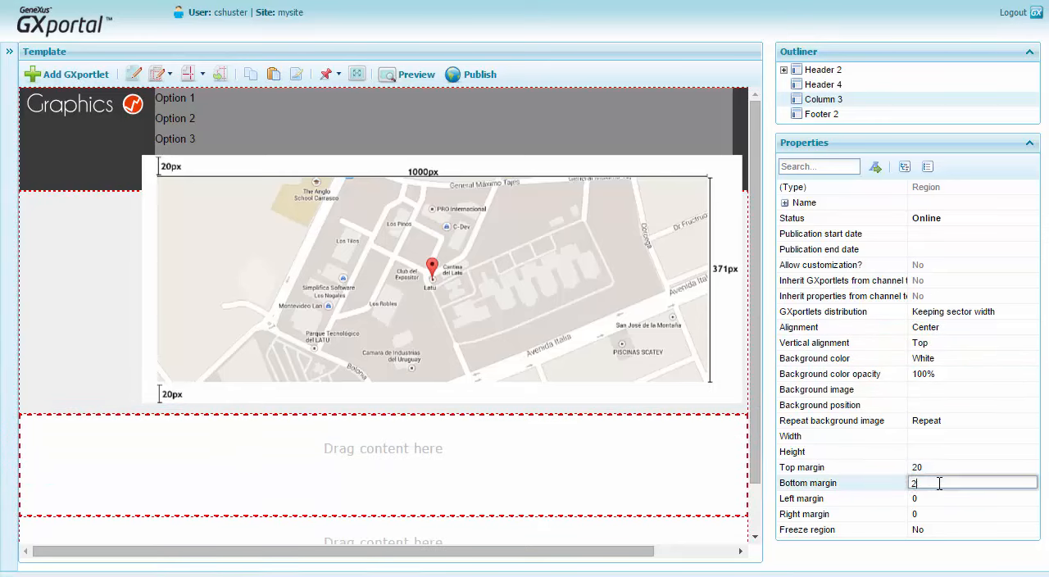
{"action": "key", "text": "Return"}
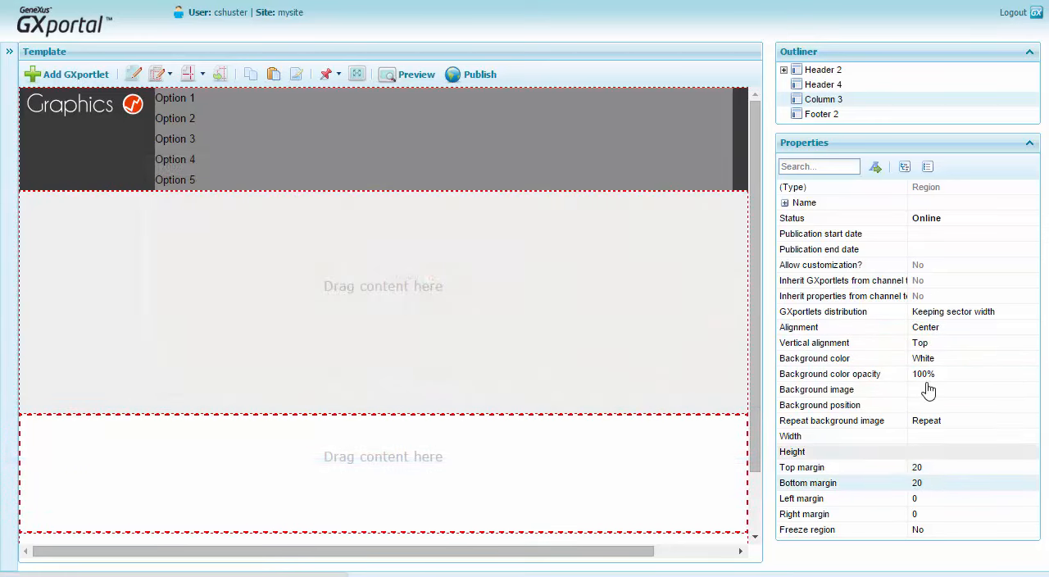
Set the height of the Footer 2 region to 180.
{"action": "left_click", "coordinate": [834, 117]}
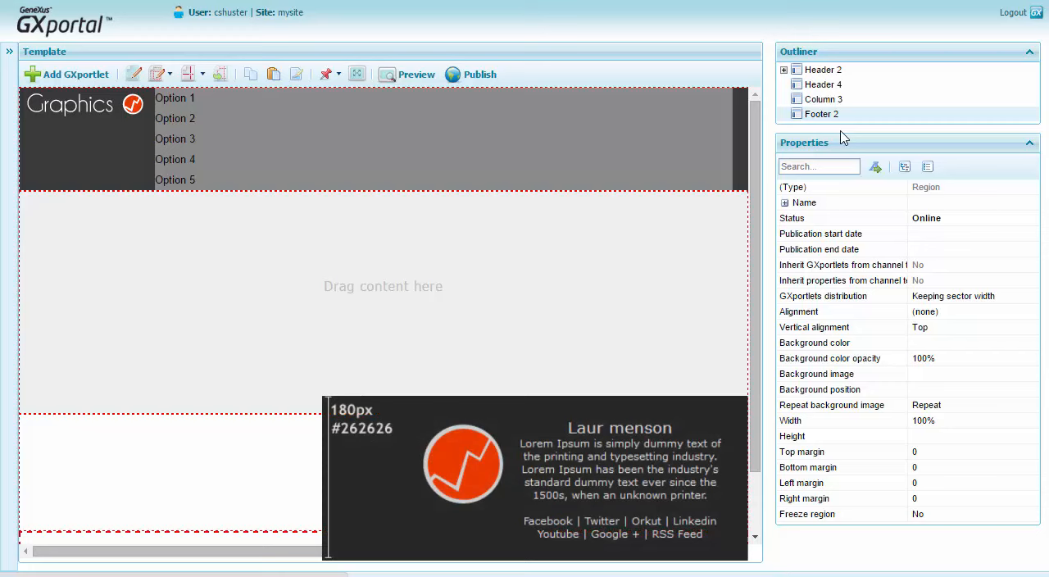
{"action": "left_click", "coordinate": [947, 436]}
{"action": "type", "text": "180"}
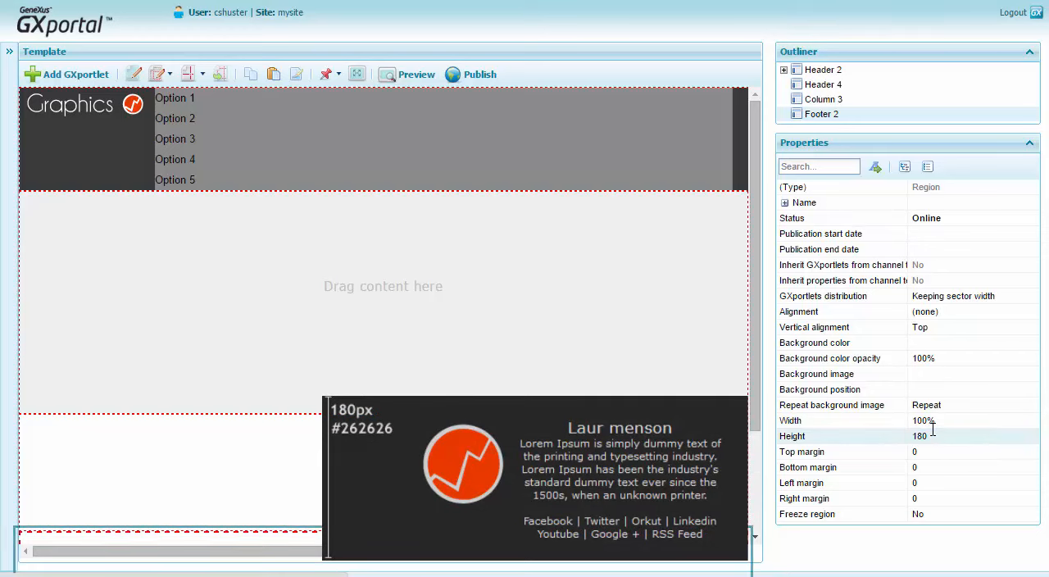
Create the color #262626, described as "262626 - Background footer" in English and "262626 - Fondo pie" in Spanish, and apply it to Footer 2's background.
{"action": "left_click", "coordinate": [1005, 343]}
{"action": "left_click", "coordinate": [1031, 342]}
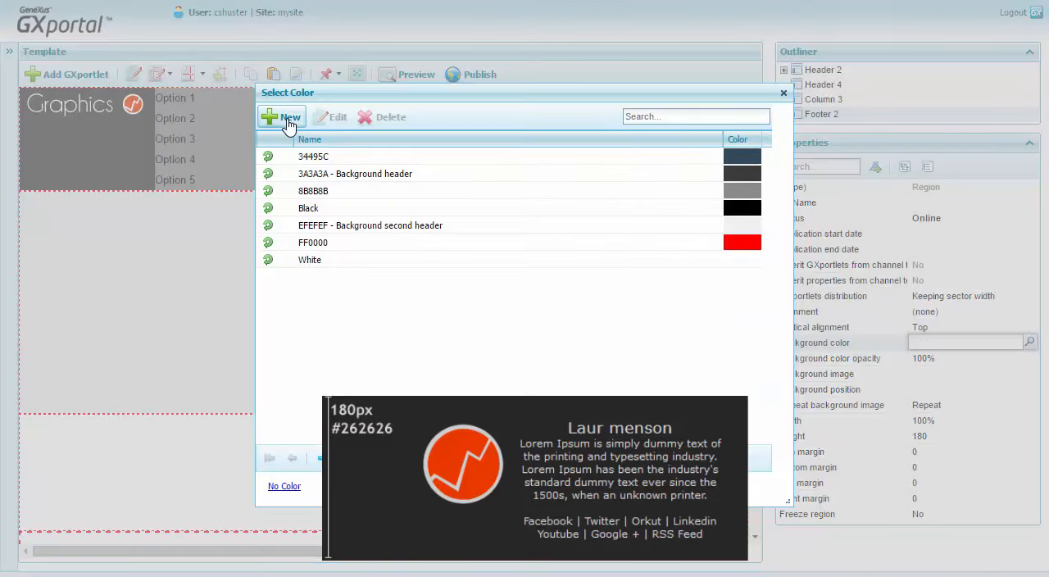
{"action": "left_click", "coordinate": [287, 120]}
{"action": "type", "text": "#262626"}
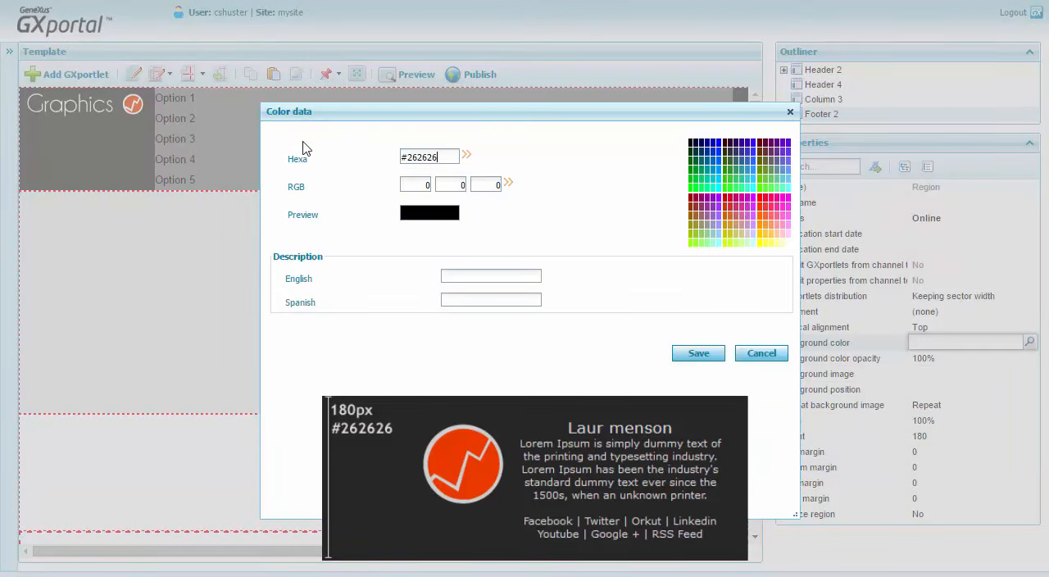
{"action": "key", "text": "Tab"}
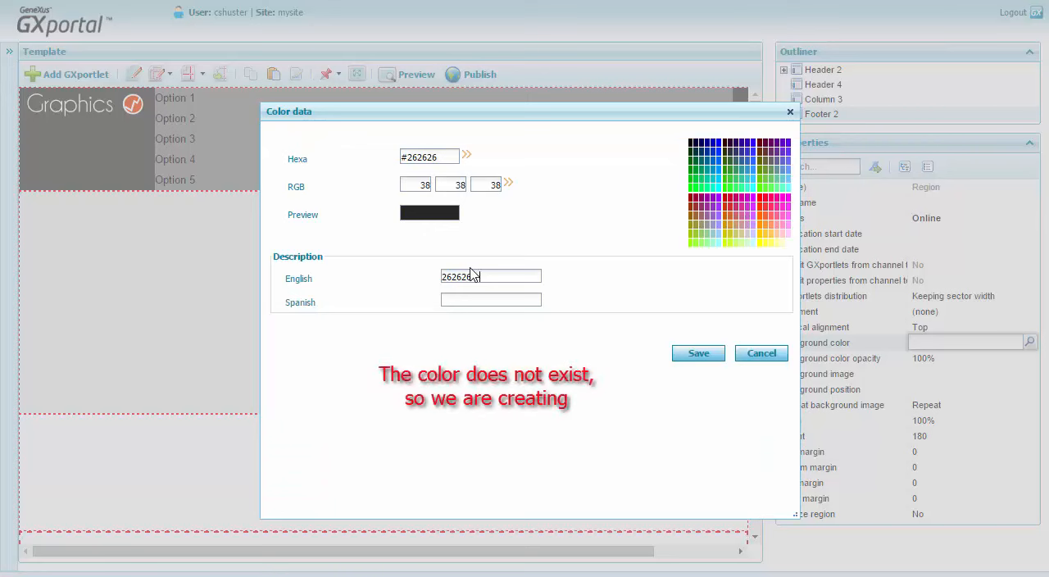
{"action": "type", "text": "Background foo"}
{"action": "key", "text": "Tab"}
{"action": "type", "text": "262626 - Fondo pie"}
{"action": "left_click", "coordinate": [695, 354]}
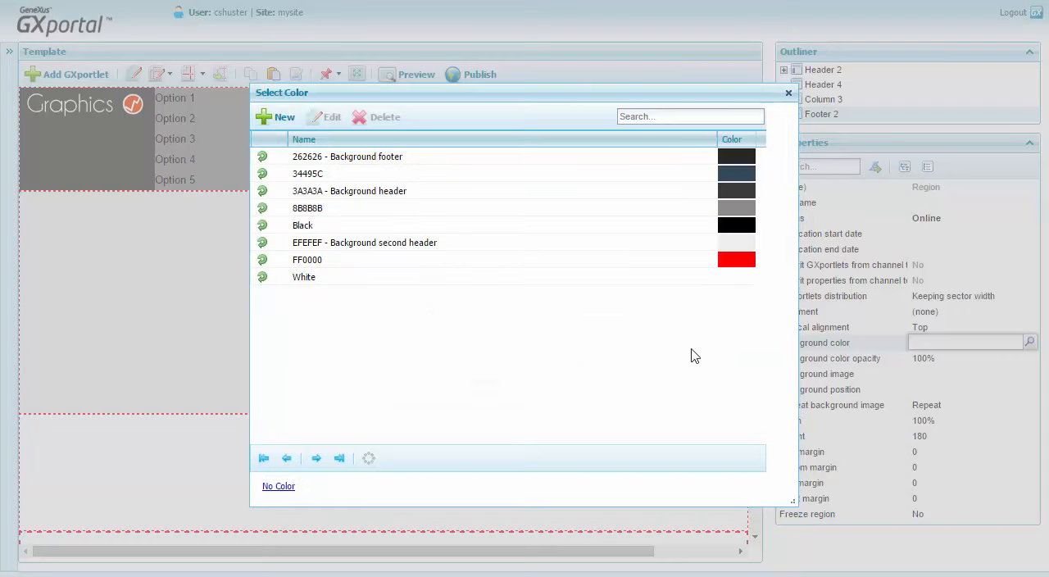
{"action": "left_click", "coordinate": [263, 160]}
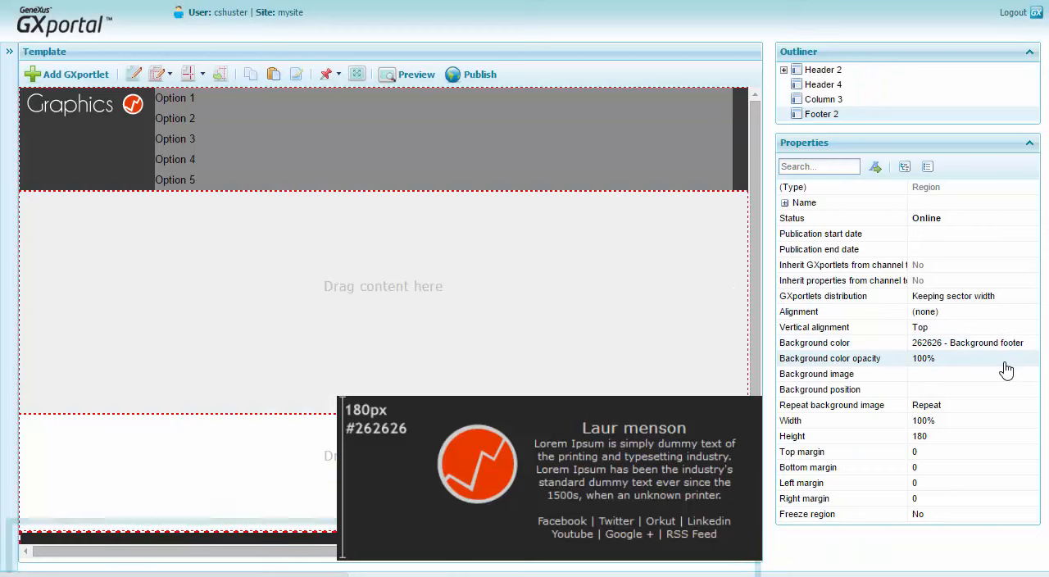
Set the Footer 2 region's alignment to Center and its vertical alignment to Middle.
{"action": "left_click_drag", "start_coordinate": [755, 416], "coordinate": [755, 514]}
{"action": "left_click", "coordinate": [973, 317]}
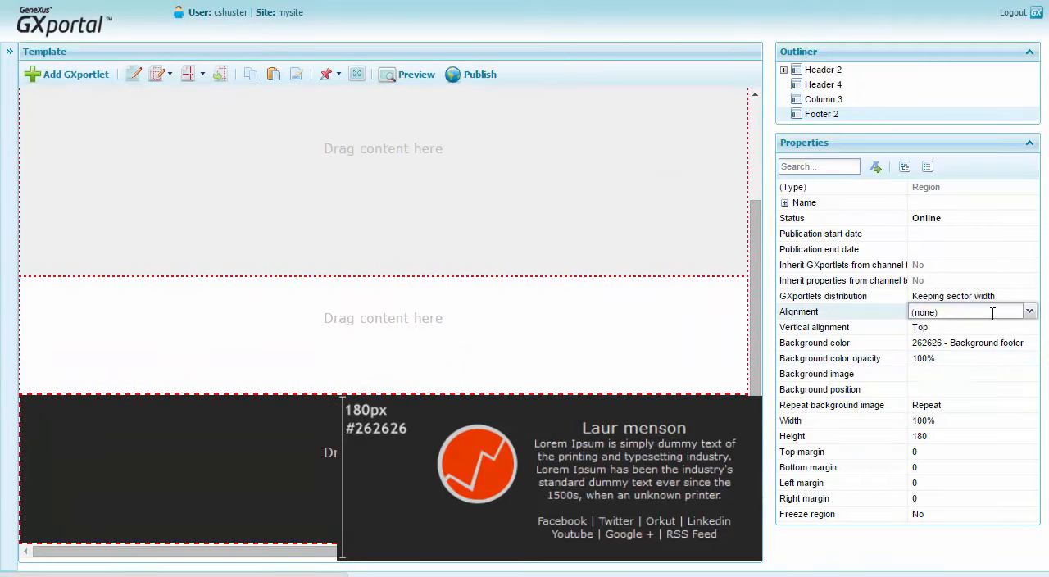
{"action": "left_click", "coordinate": [1030, 311]}
{"action": "left_click", "coordinate": [971, 362]}
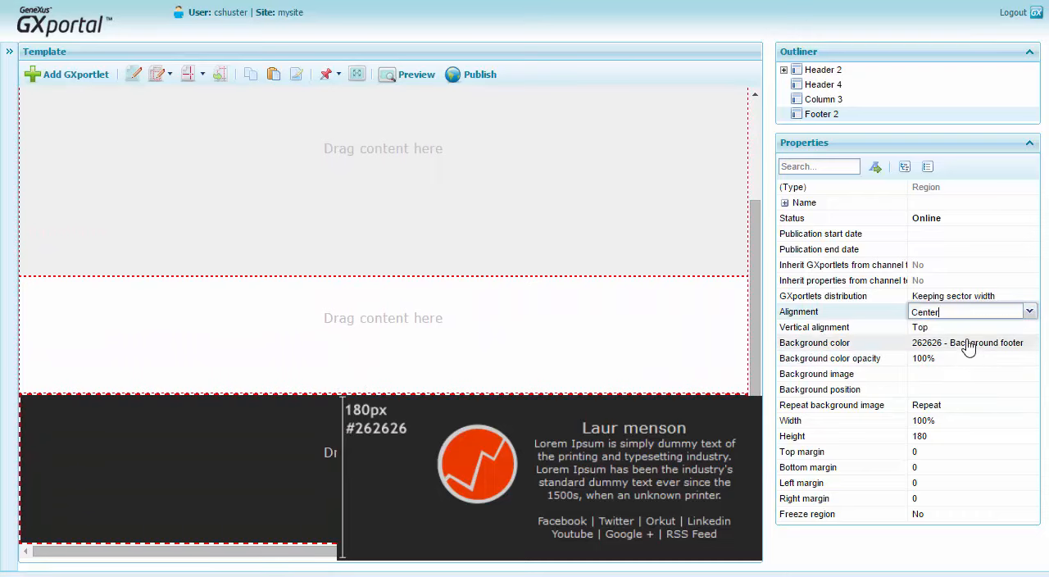
{"action": "left_click", "coordinate": [970, 329]}
{"action": "left_click", "coordinate": [1031, 328]}
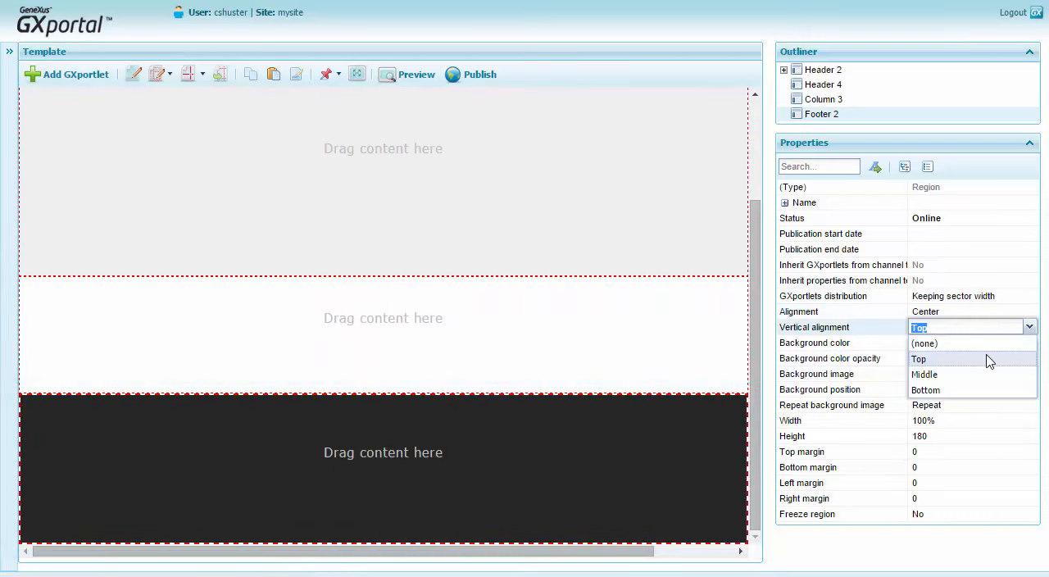
{"action": "left_click", "coordinate": [982, 375]}
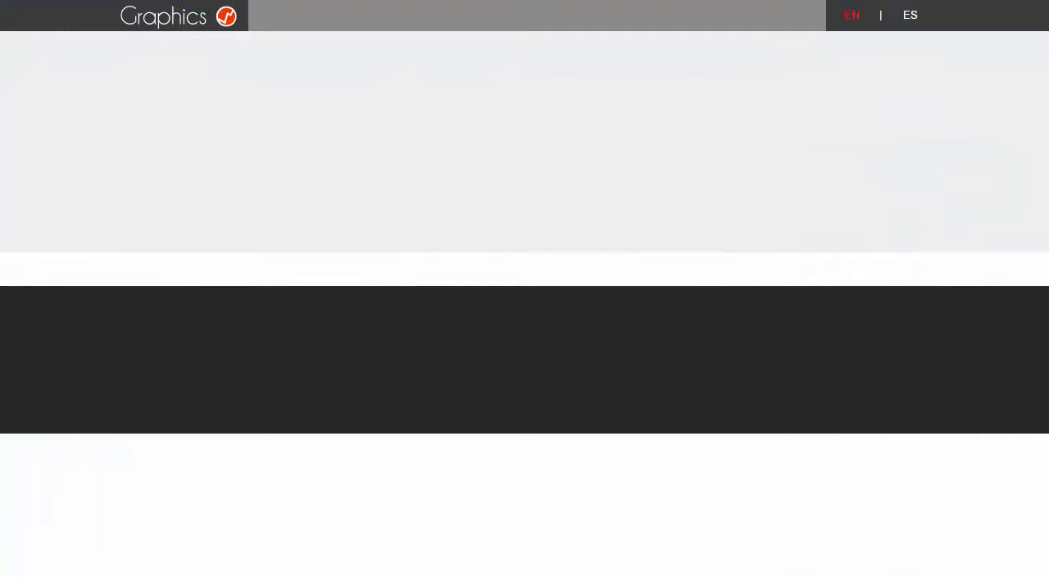